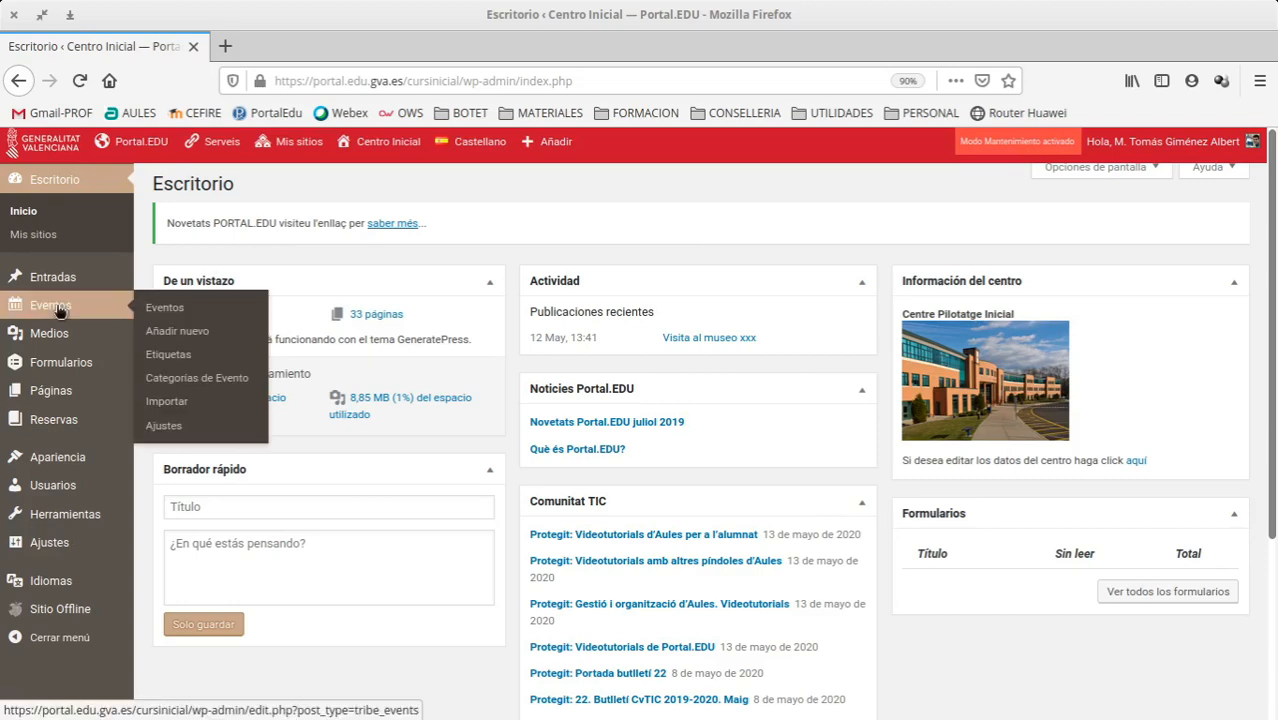
Open the media library, switch it to list view and look through the listed files.
mouse_move(45, 340)
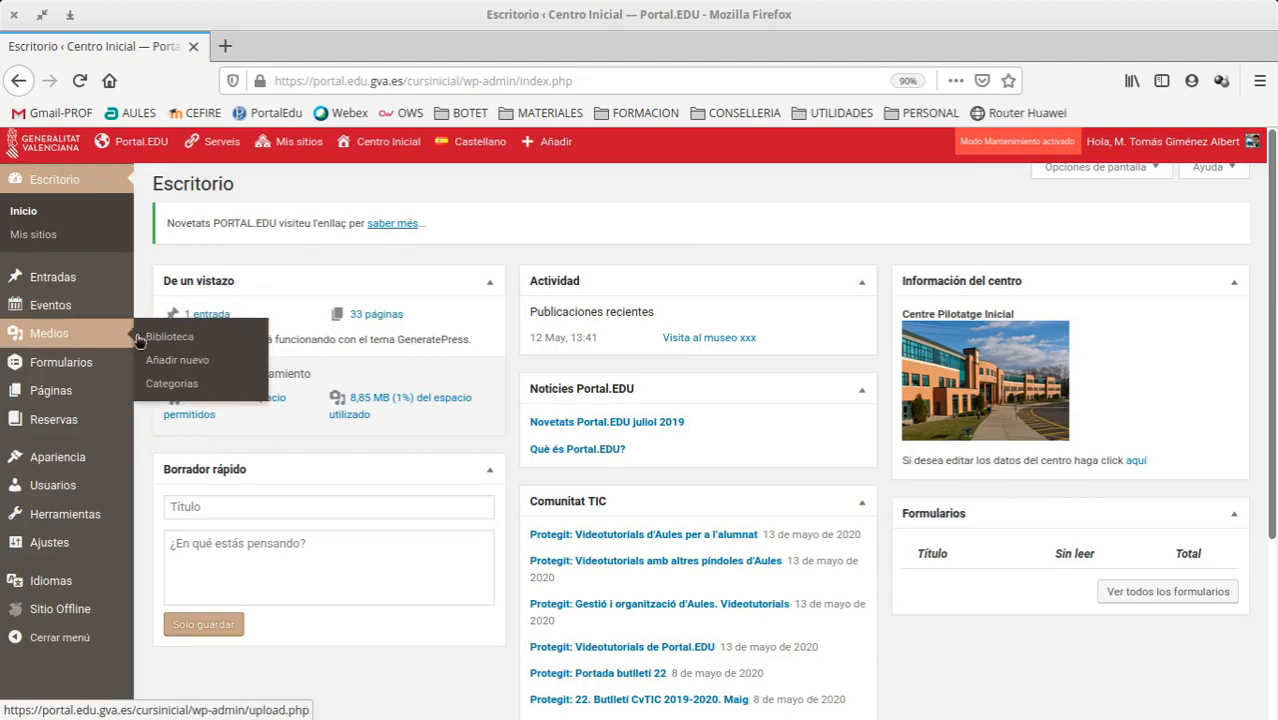
click(168, 338)
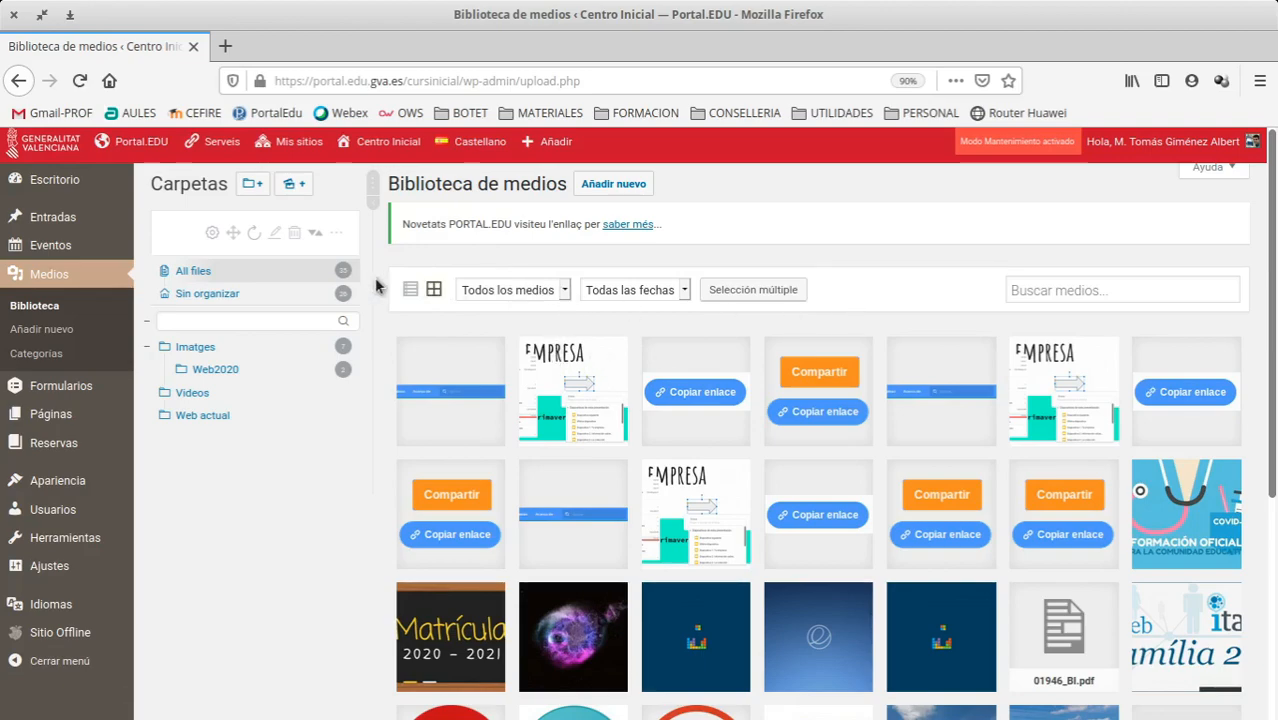
click(410, 290)
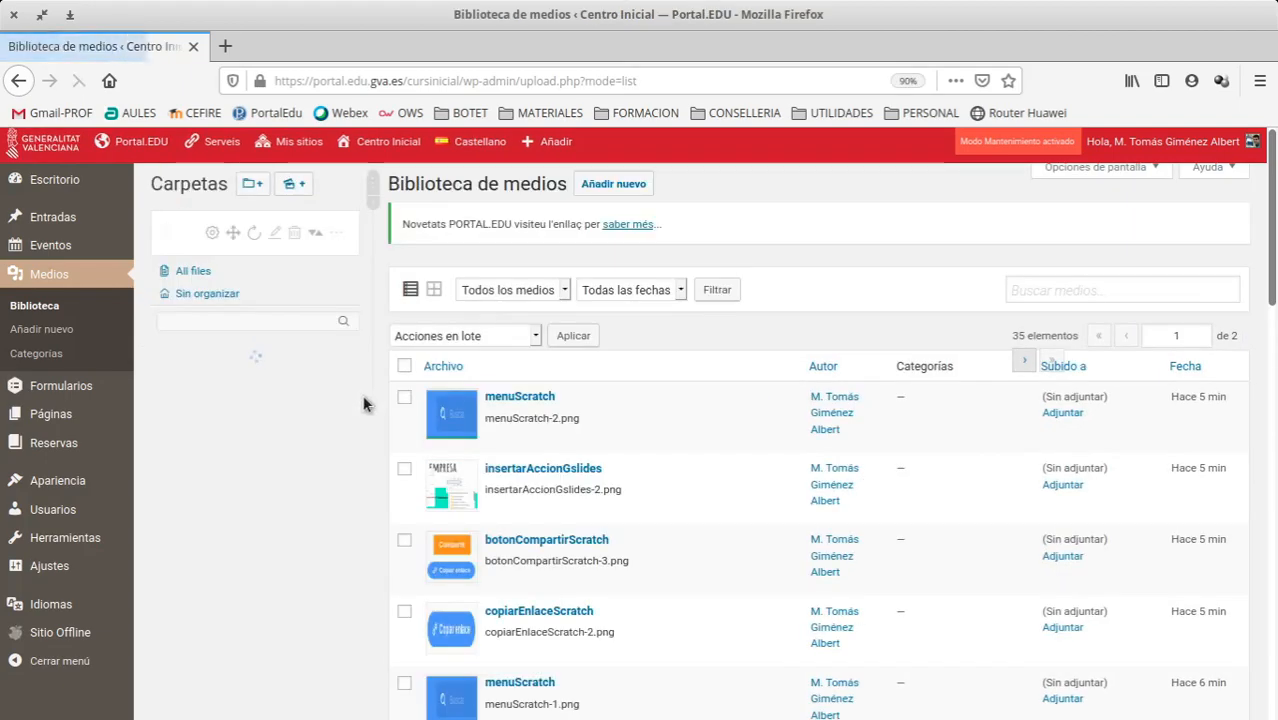
mouse_move(516, 423)
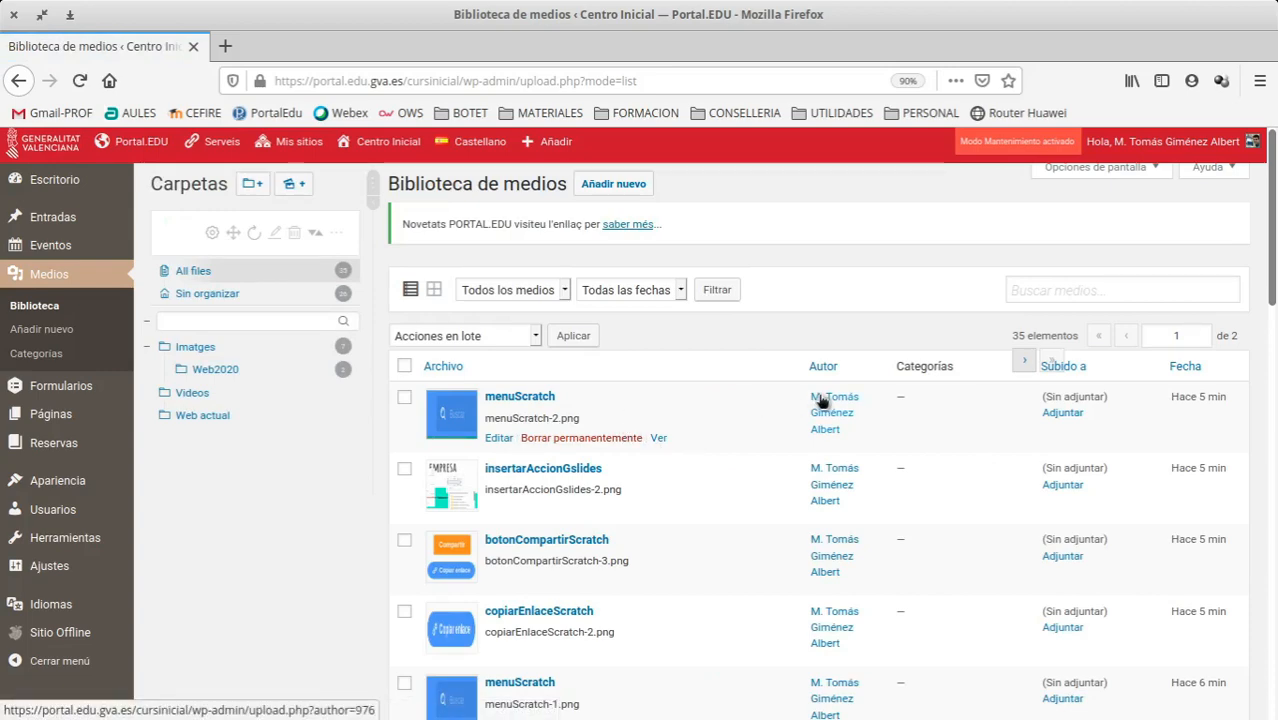
scroll(864, 456, down, 5)
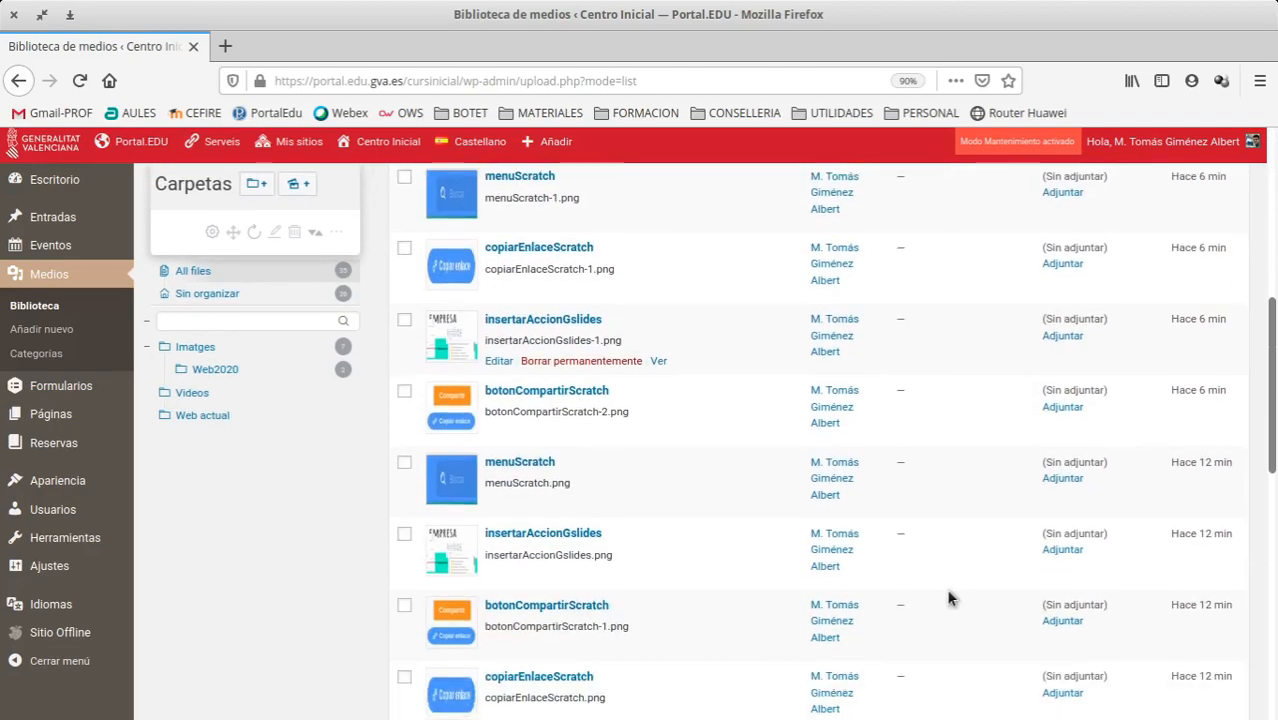
scroll(950, 598, down, 5)
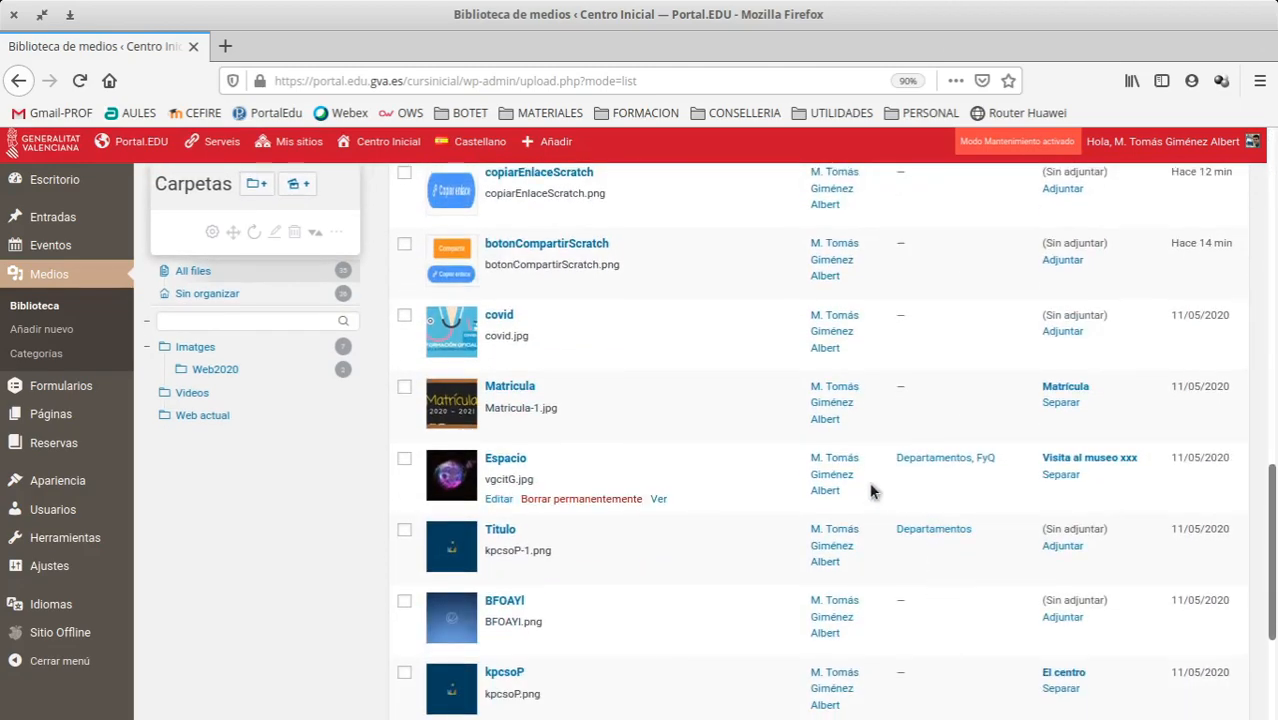
scroll(870, 488, up, 10)
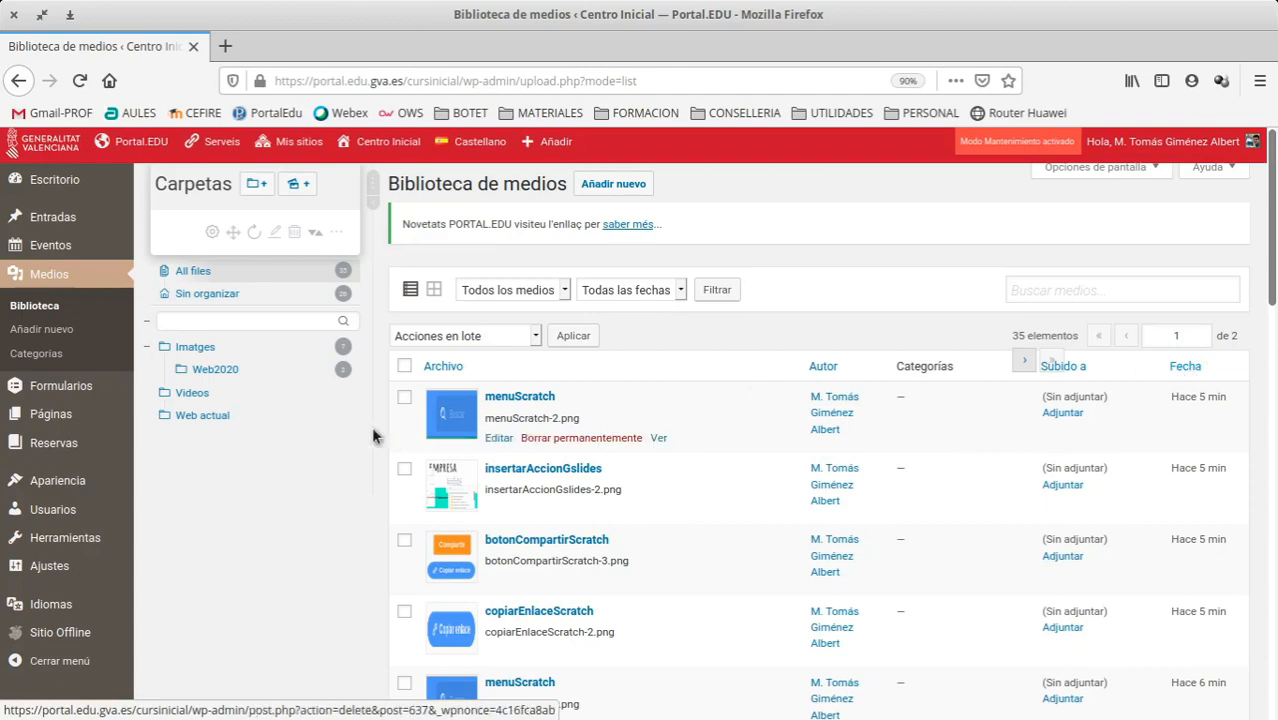
Filter the media list to PDFs and to the date mayo 2020.
click(566, 290)
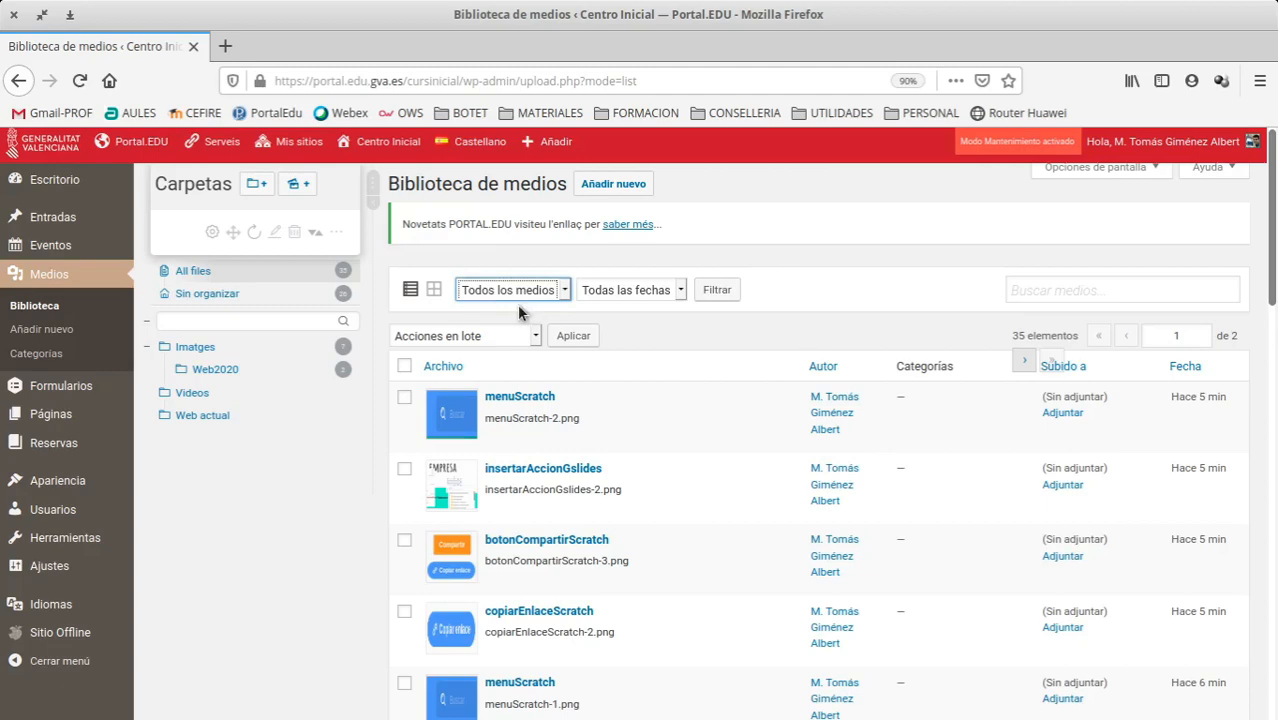
key(Down)
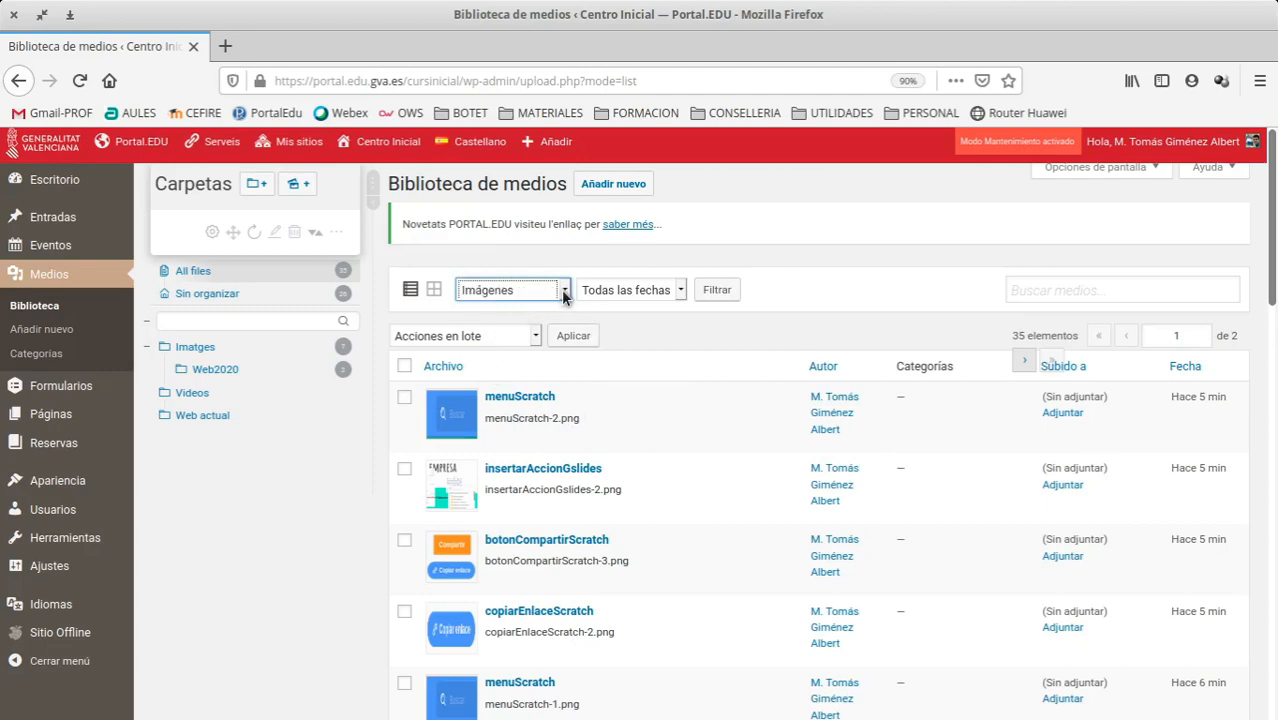
key(Down)
click(715, 291)
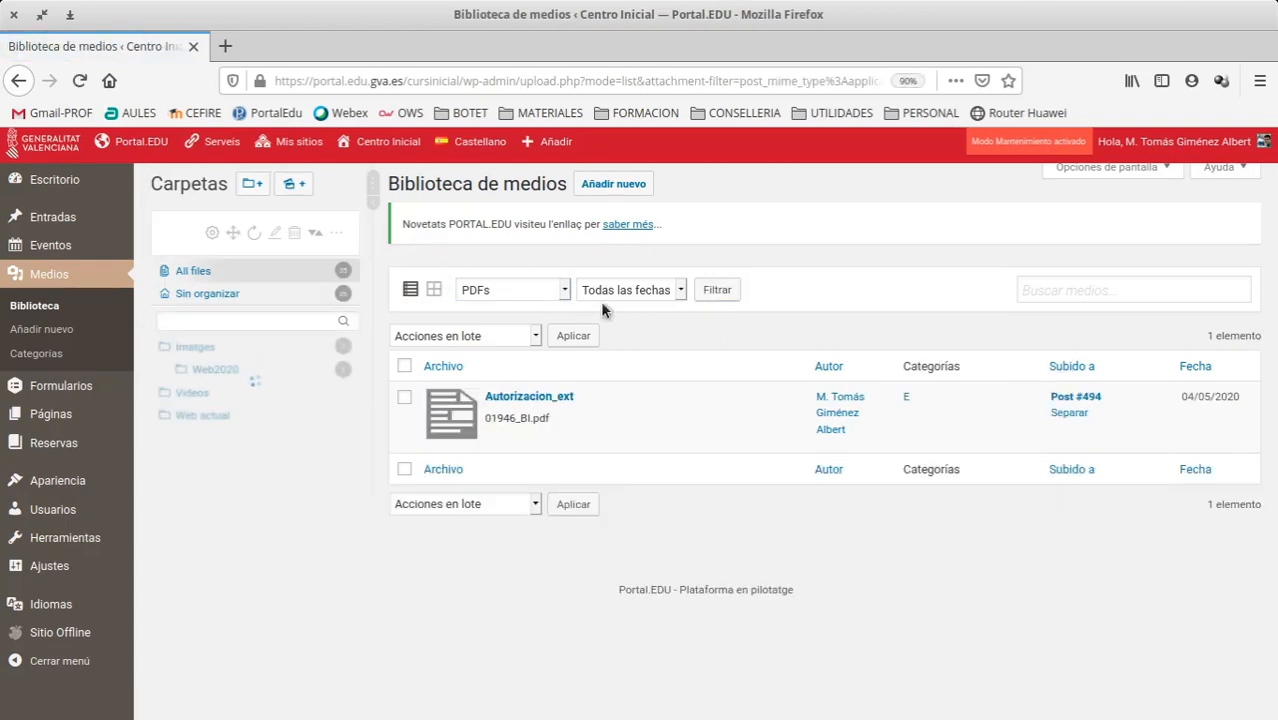
click(645, 292)
click(622, 315)
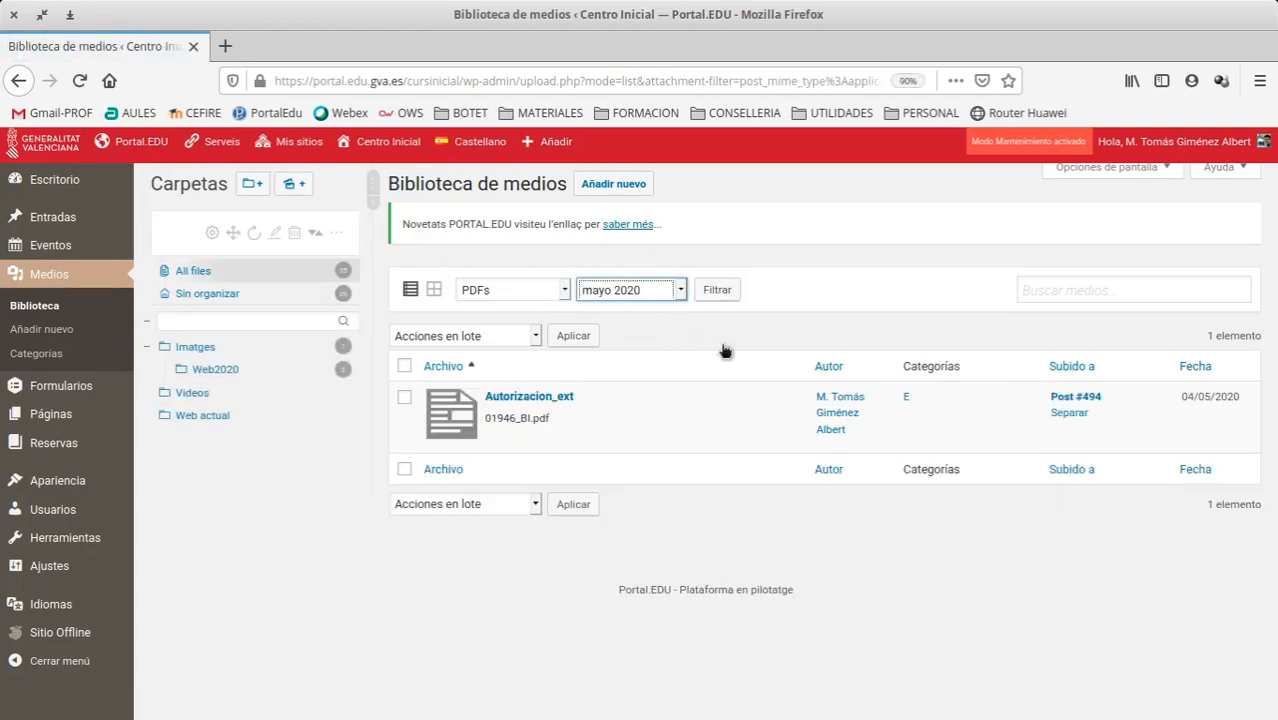
click(718, 291)
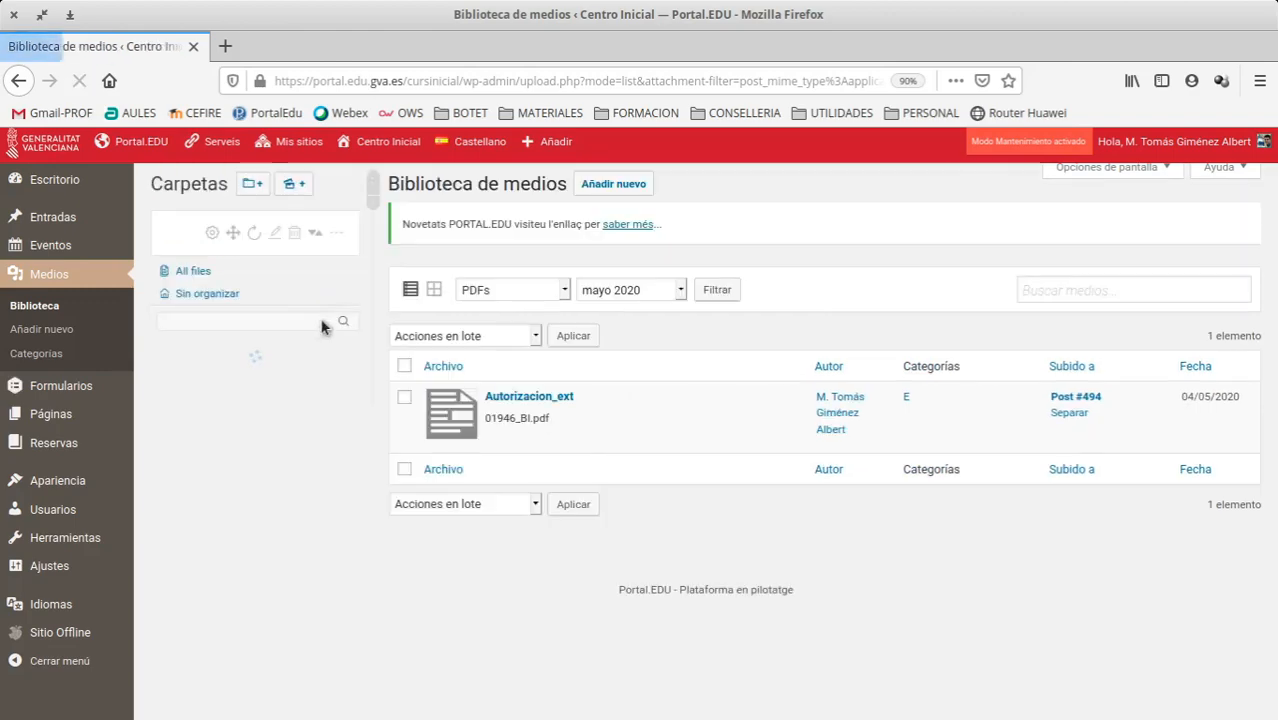
Reset the filters to Todos los medios and Todas las fechas, and return the library to grid view.
click(561, 292)
click(547, 282)
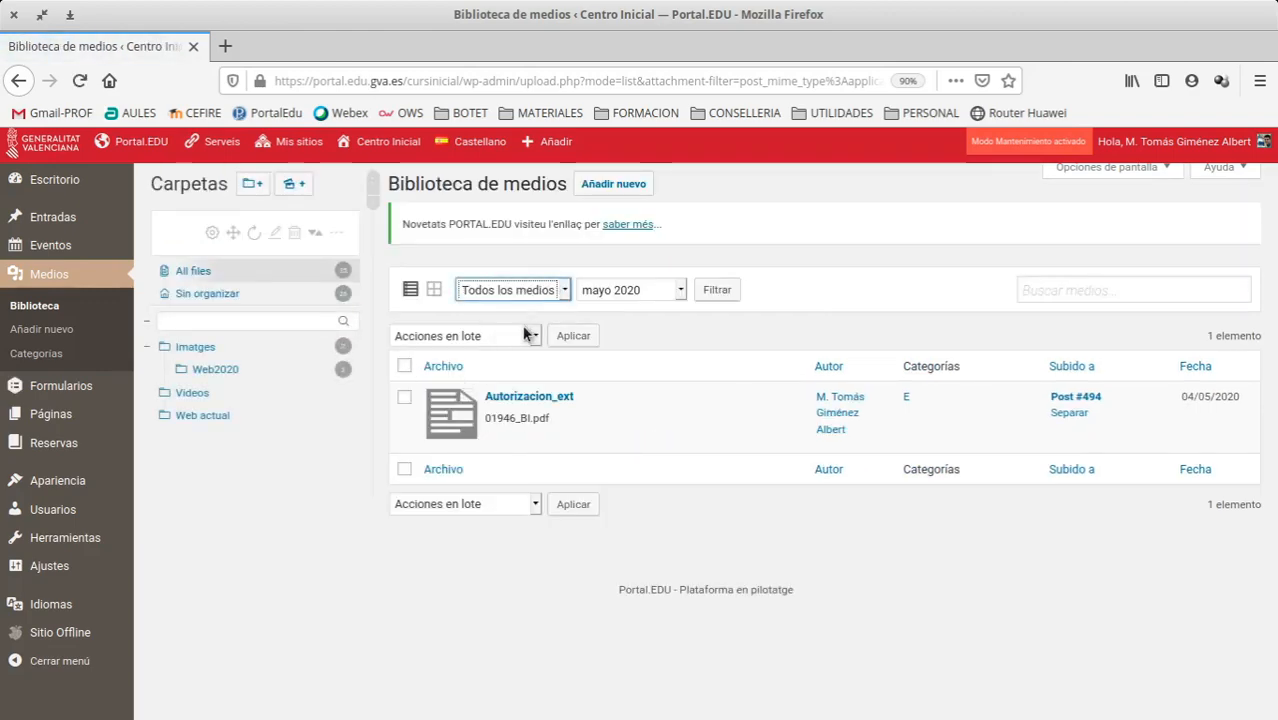
click(678, 292)
click(616, 288)
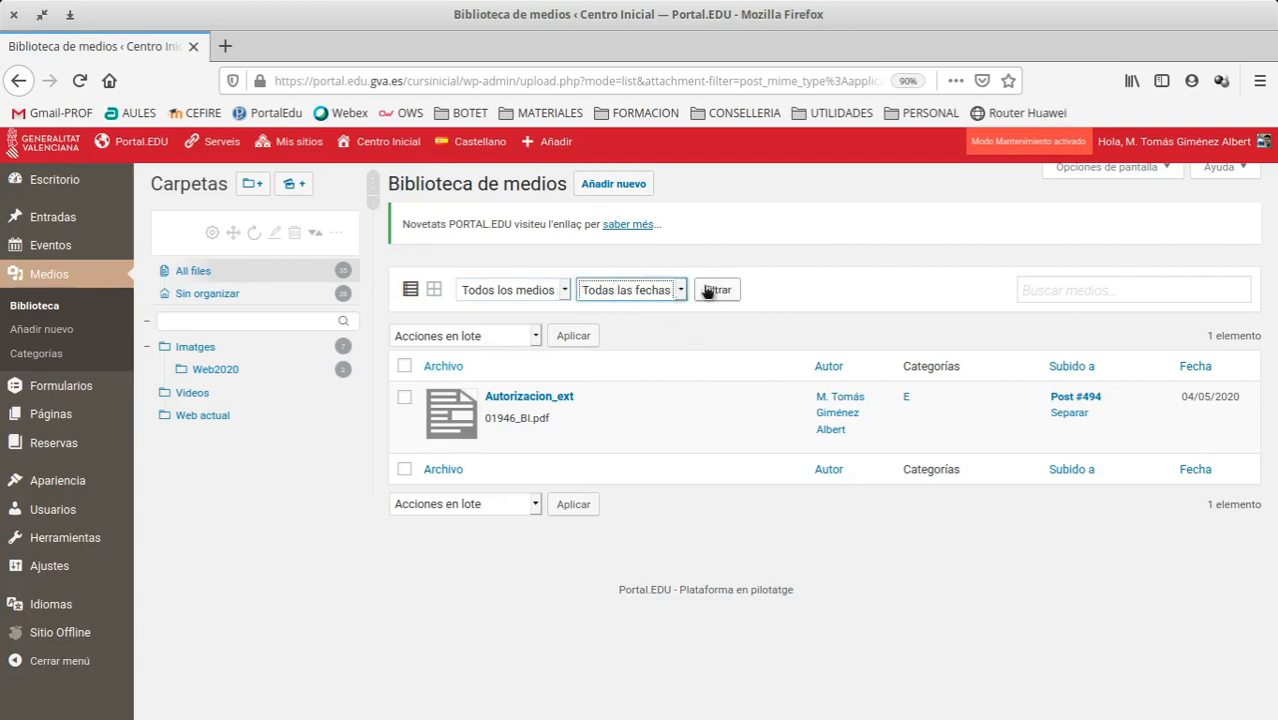
click(705, 291)
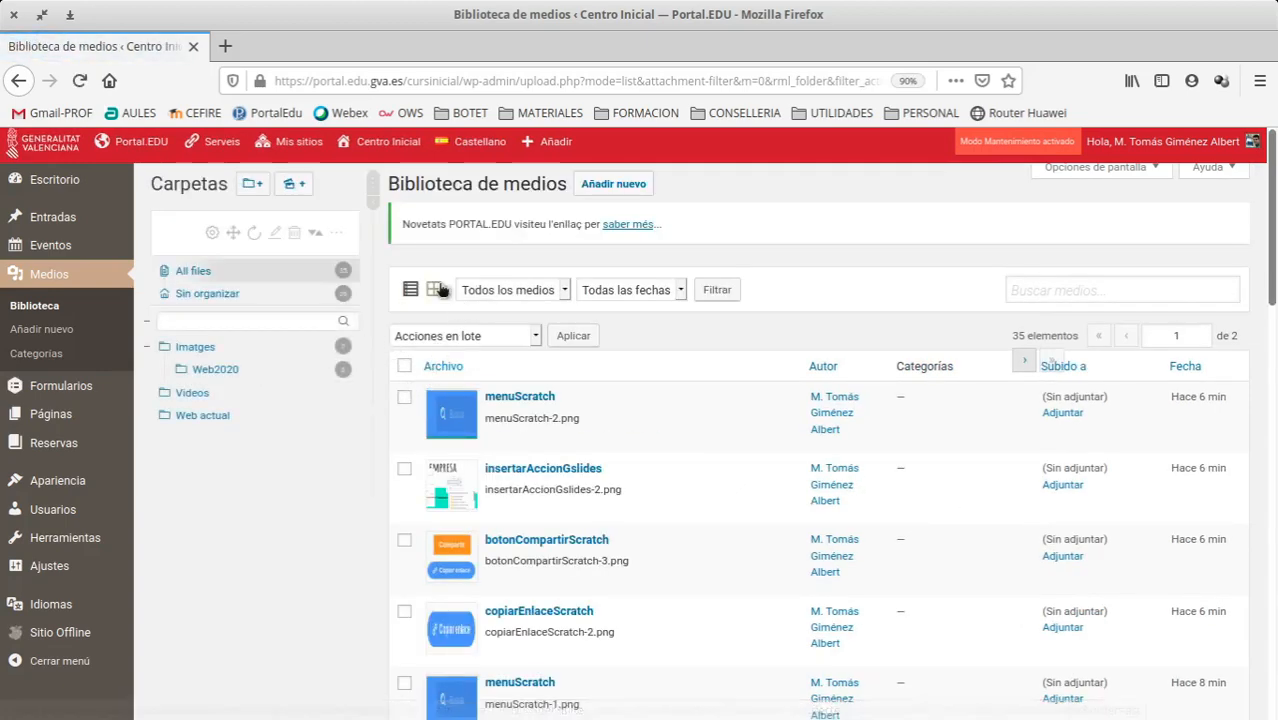
click(434, 298)
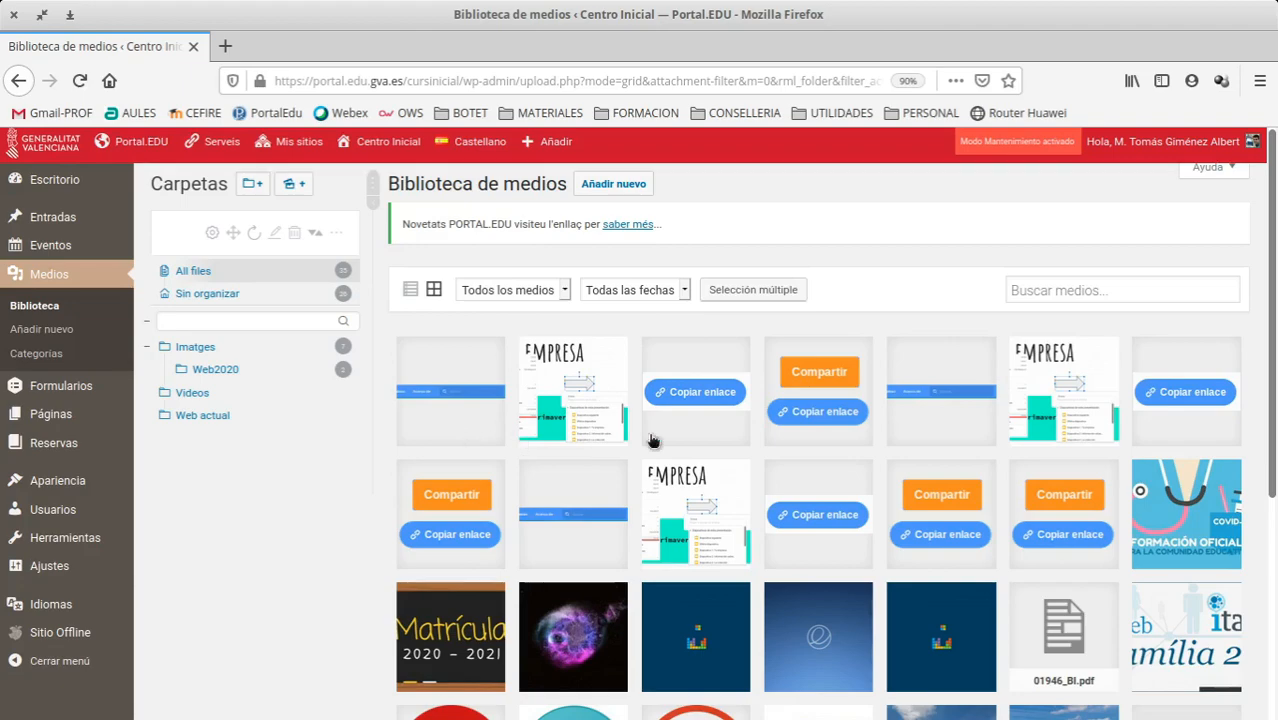
Examine the first Scratch menu image's attachment details, including its title and alternative text fields, and close them.
click(1116, 291)
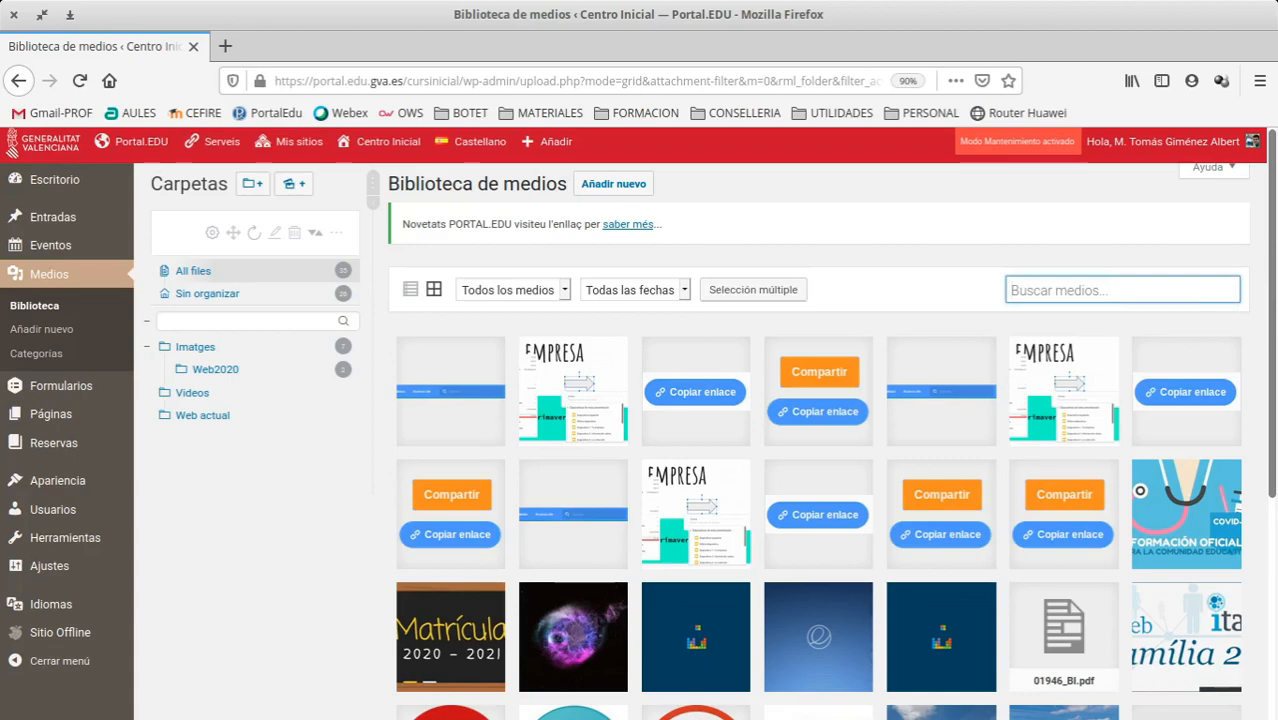
click(465, 394)
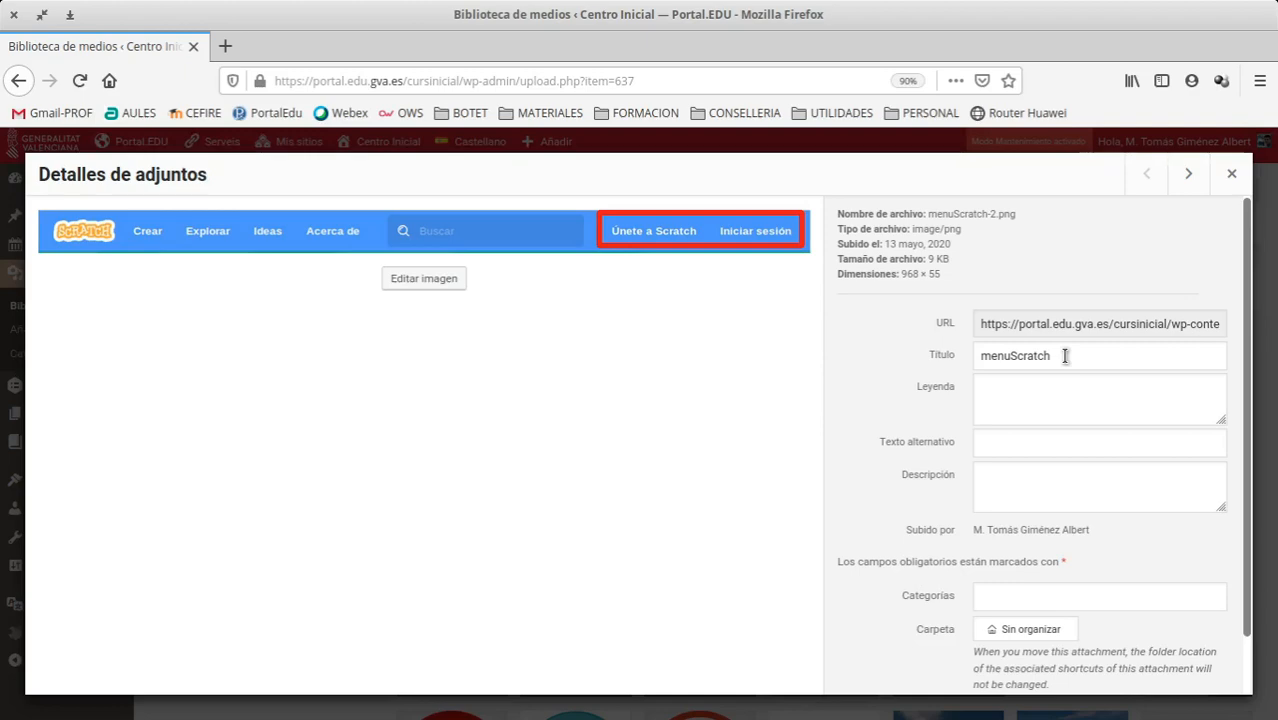
click(1005, 443)
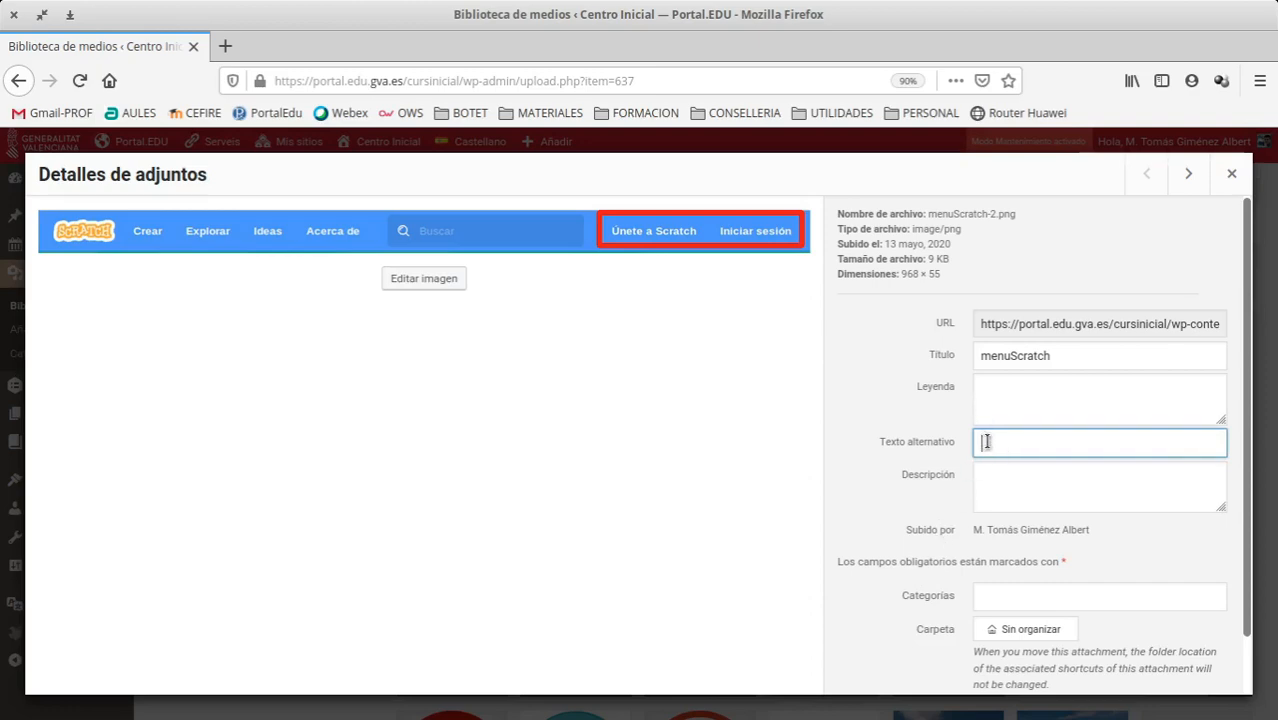
click(1229, 175)
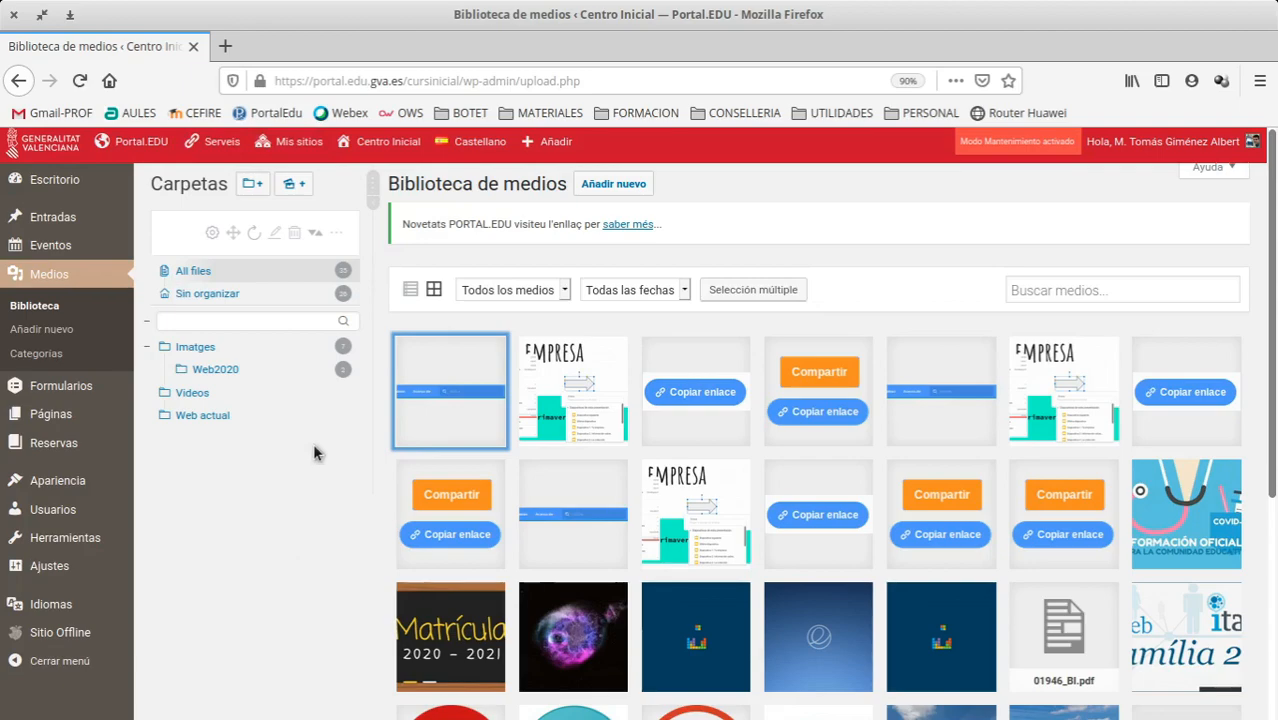
Create a subfolder named Web 2019 inside the Imatges folder.
click(190, 393)
click(182, 360)
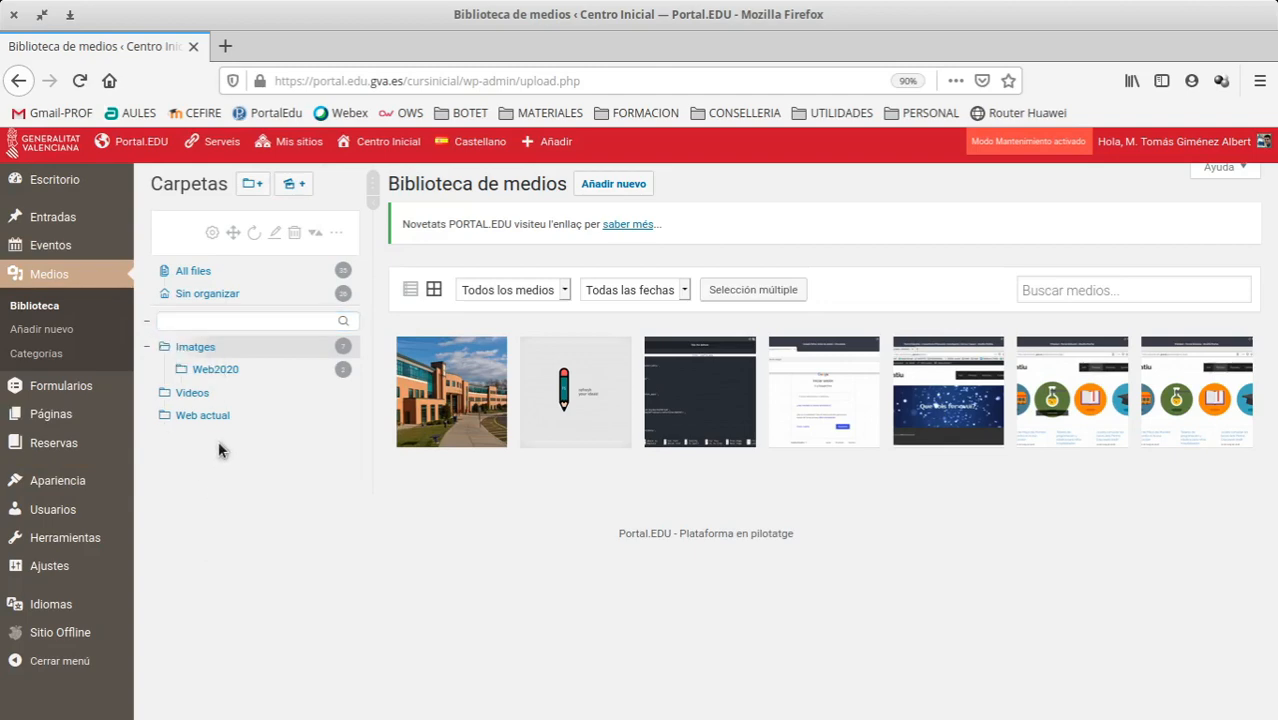
click(186, 320)
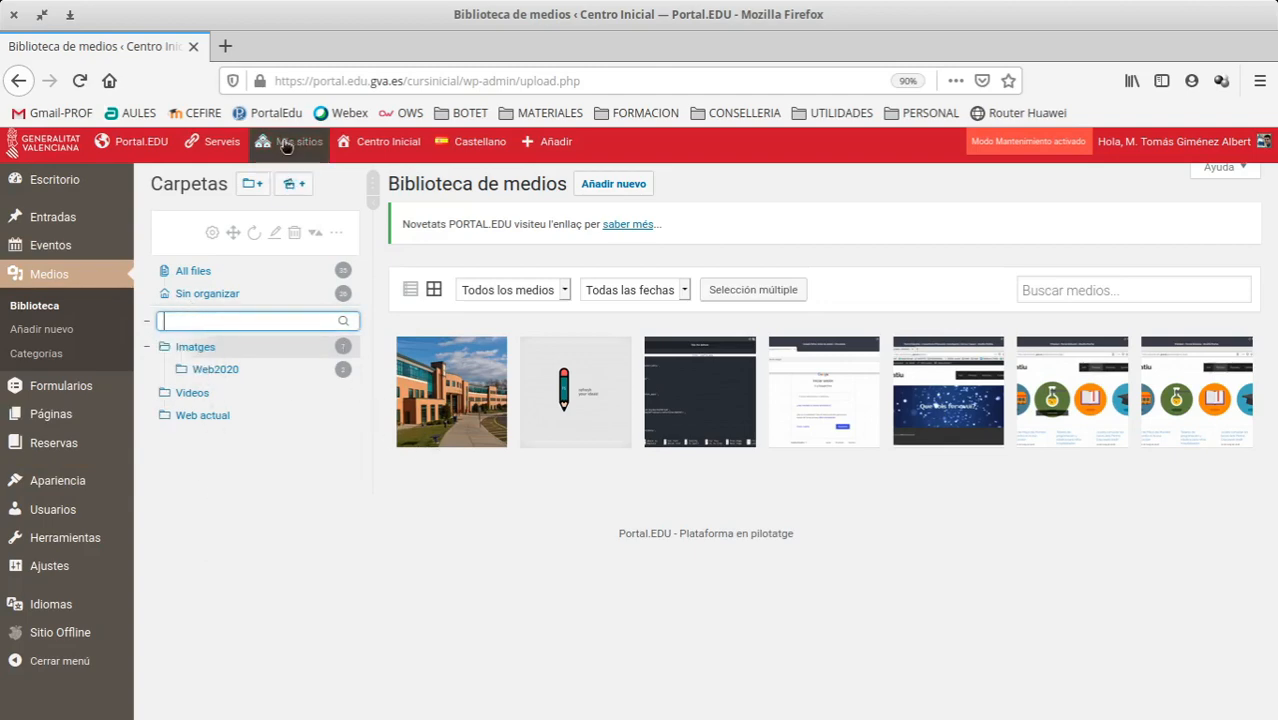
click(252, 183)
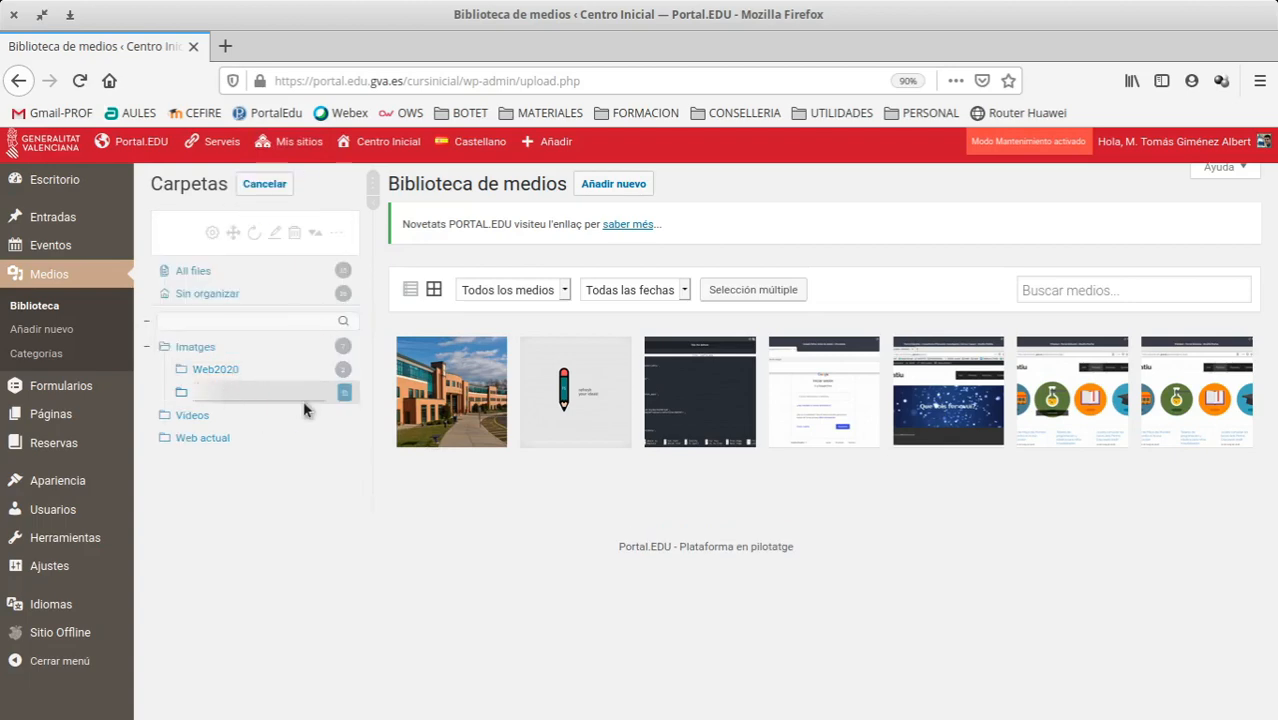
click(345, 392)
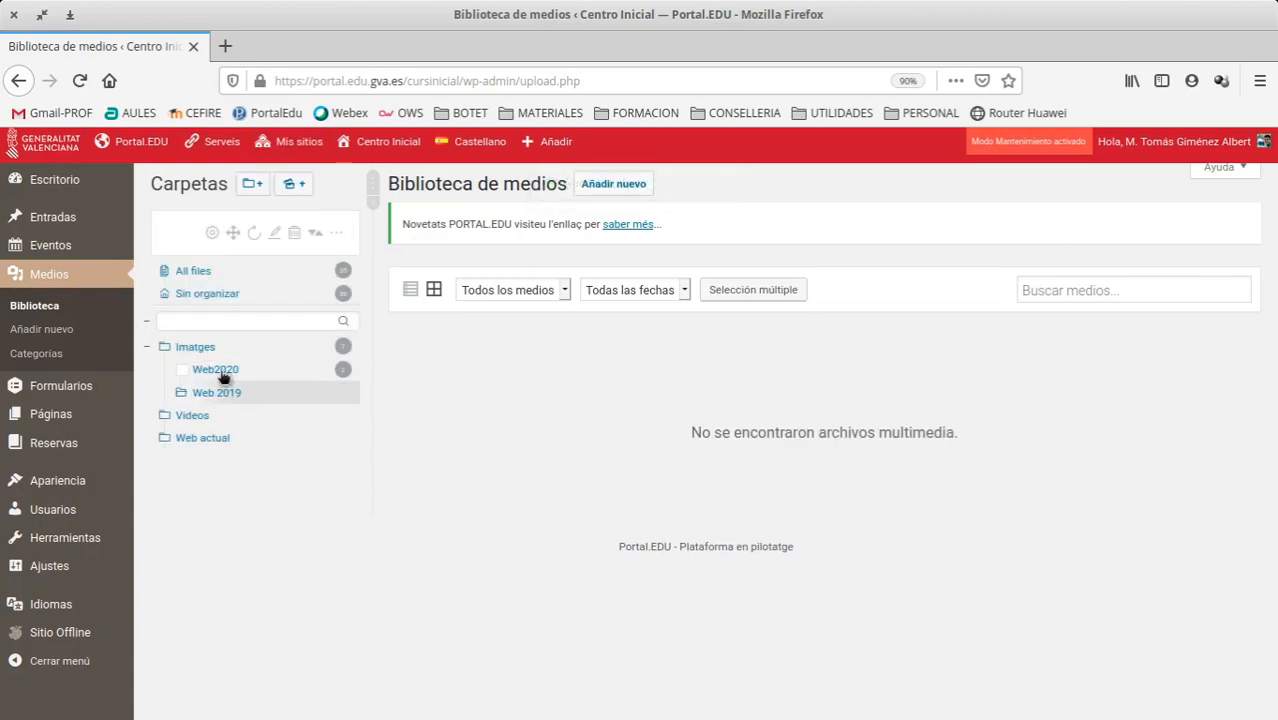
Upload the Scratch menu image to the Web2020 folder and reorder its files so Matrícula comes before the covid image.
click(220, 372)
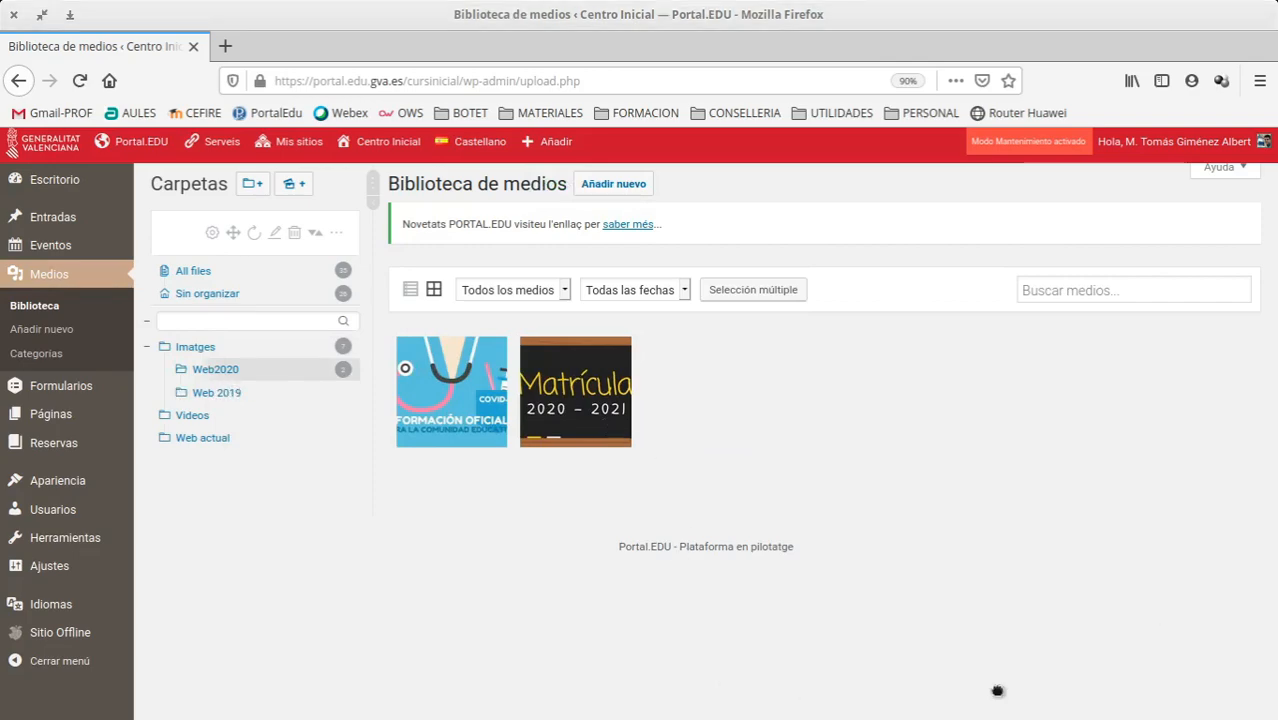
drag(998, 690, 700, 420)
click(253, 233)
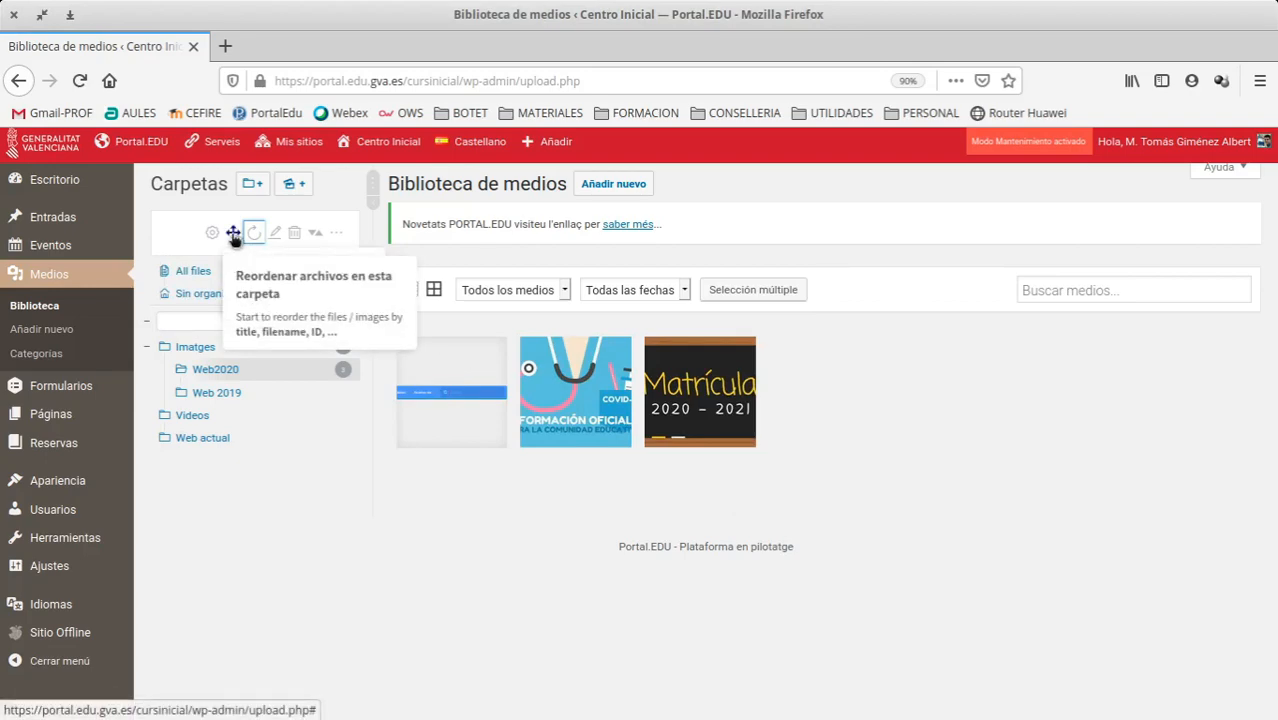
click(234, 237)
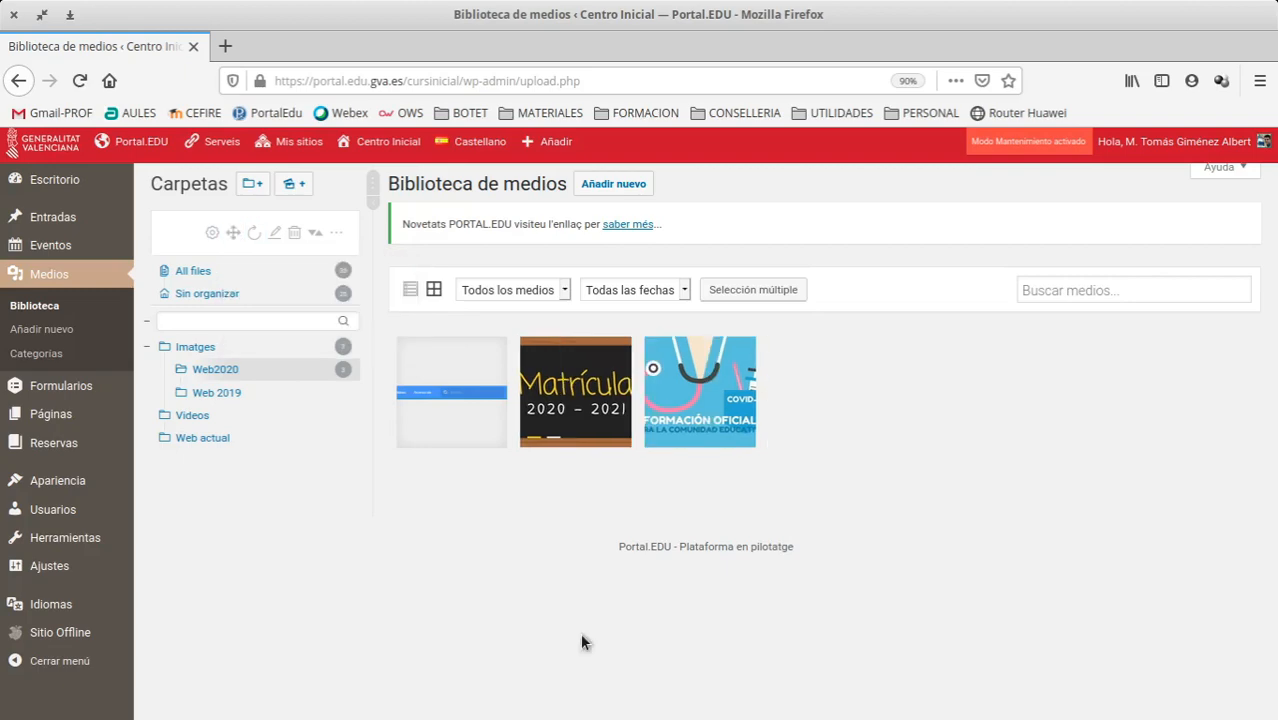
mouse_move(232, 238)
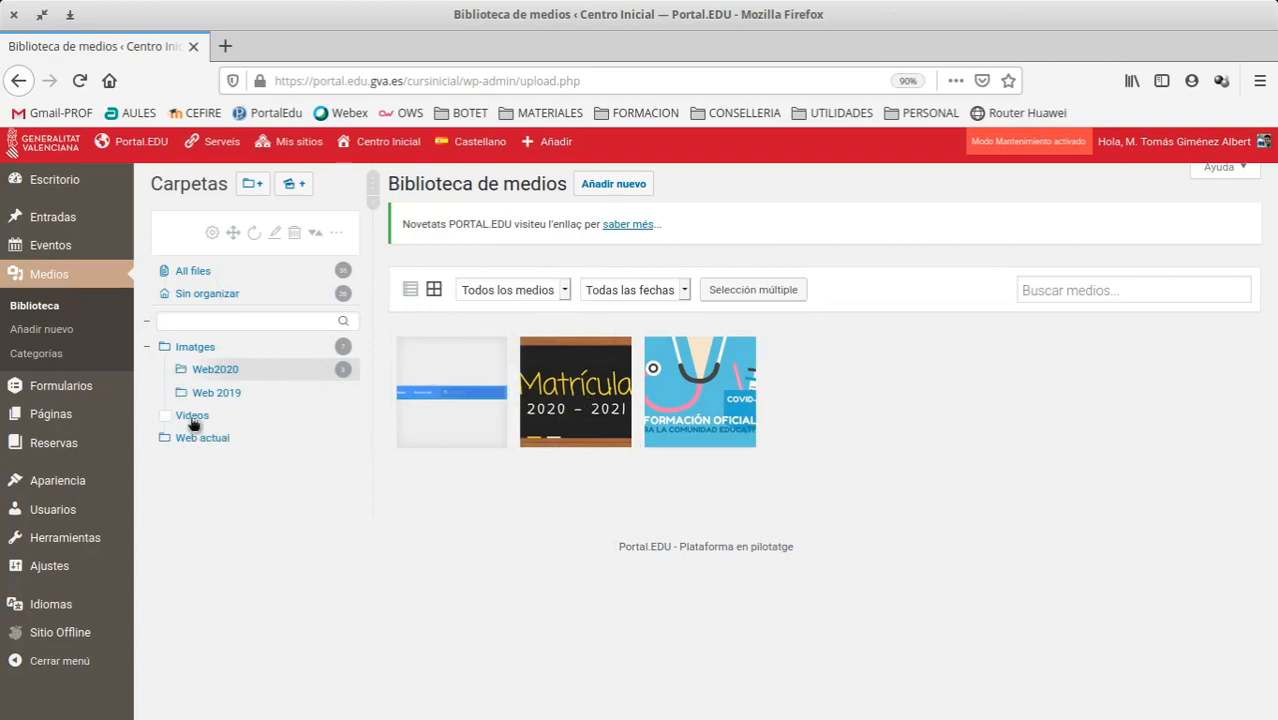
Create a collection named Blogs Dptos inside the Web2020 folder.
click(293, 189)
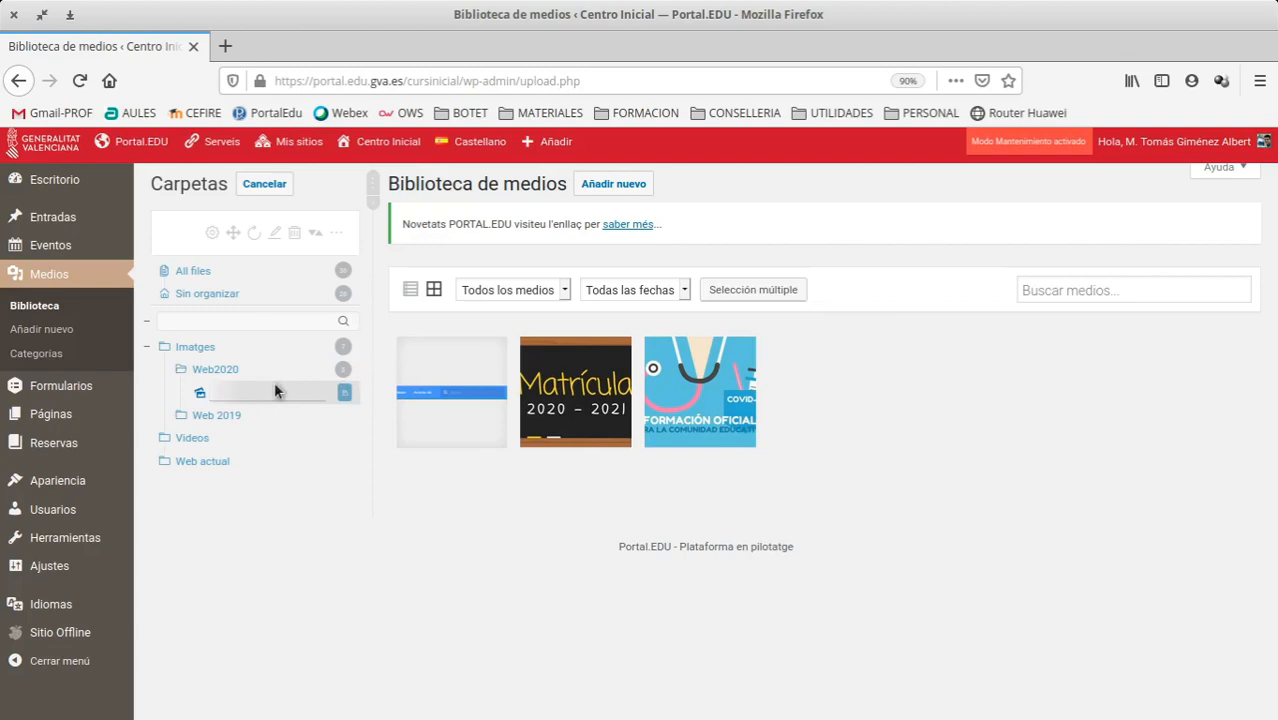
text(Blogs Dptos)
key(Return)
Create a gallery named FyQ inside the Blogs Dptos collection and upload four files into it.
click(240, 398)
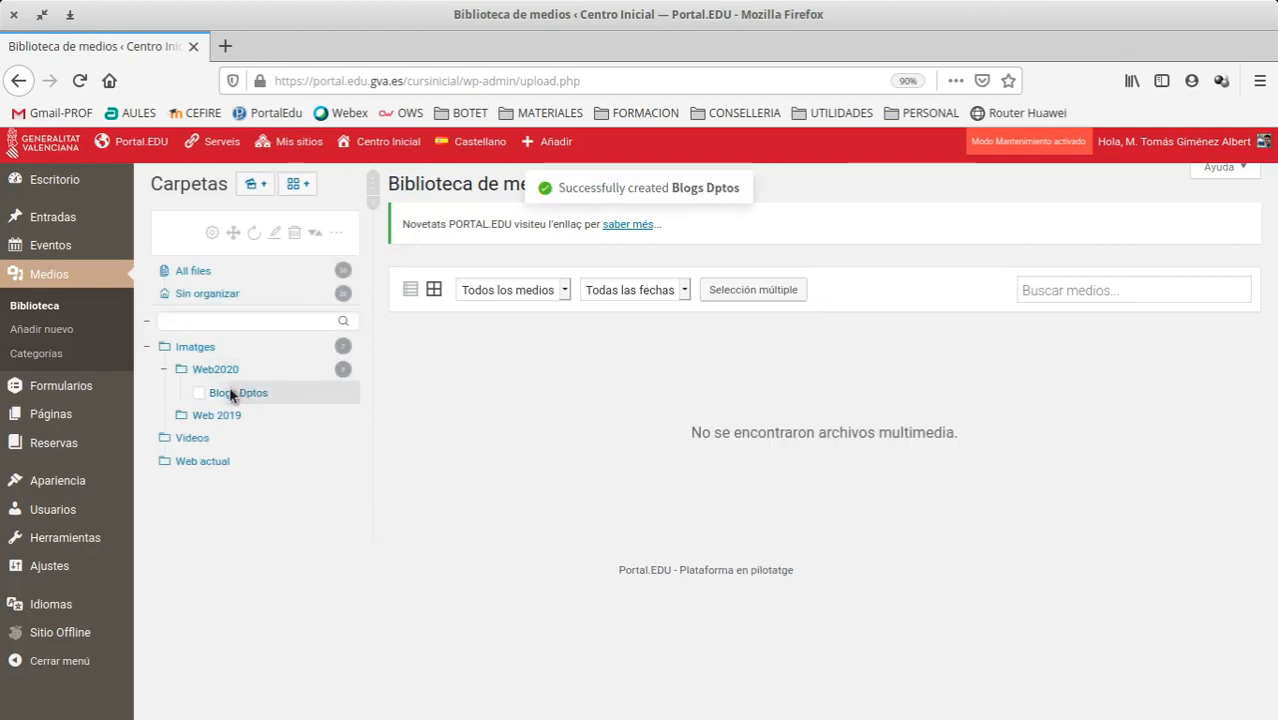
click(297, 186)
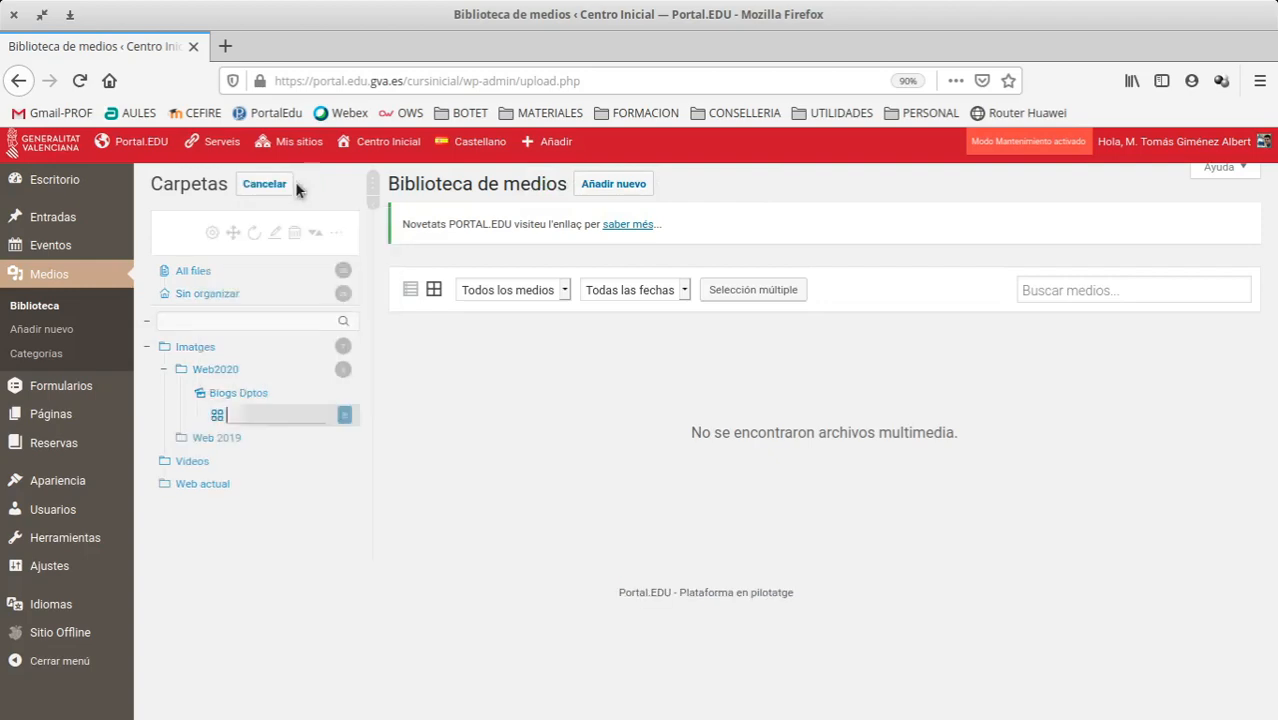
text(FyQ)
key(Return)
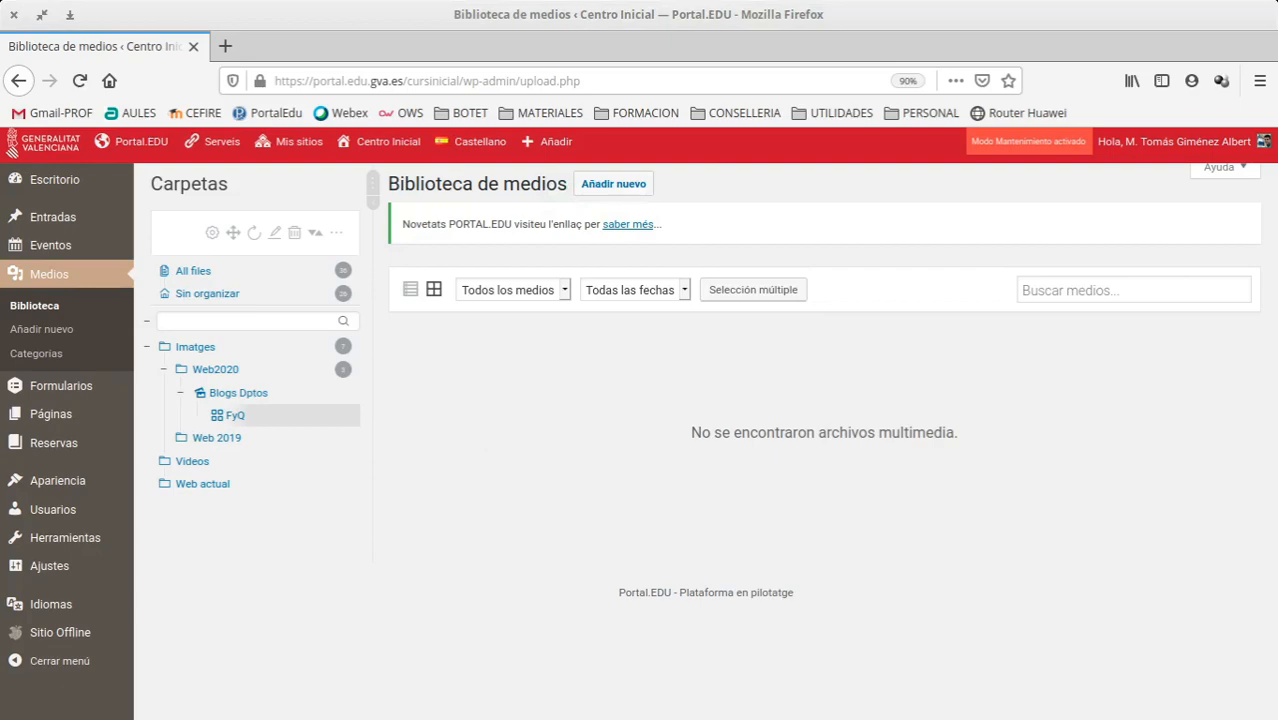
drag(1277, 416, 612, 408)
Open the Actividades page from the site's page list for editing.
mouse_move(58, 230)
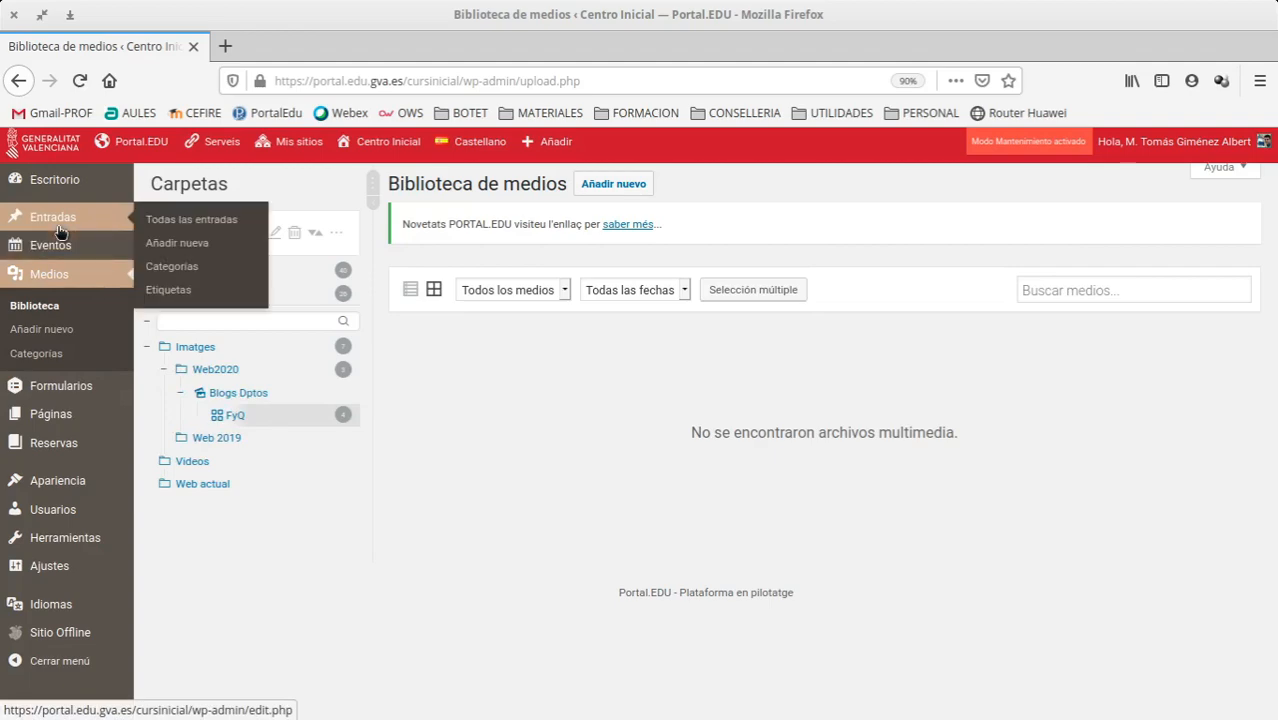
click(50, 413)
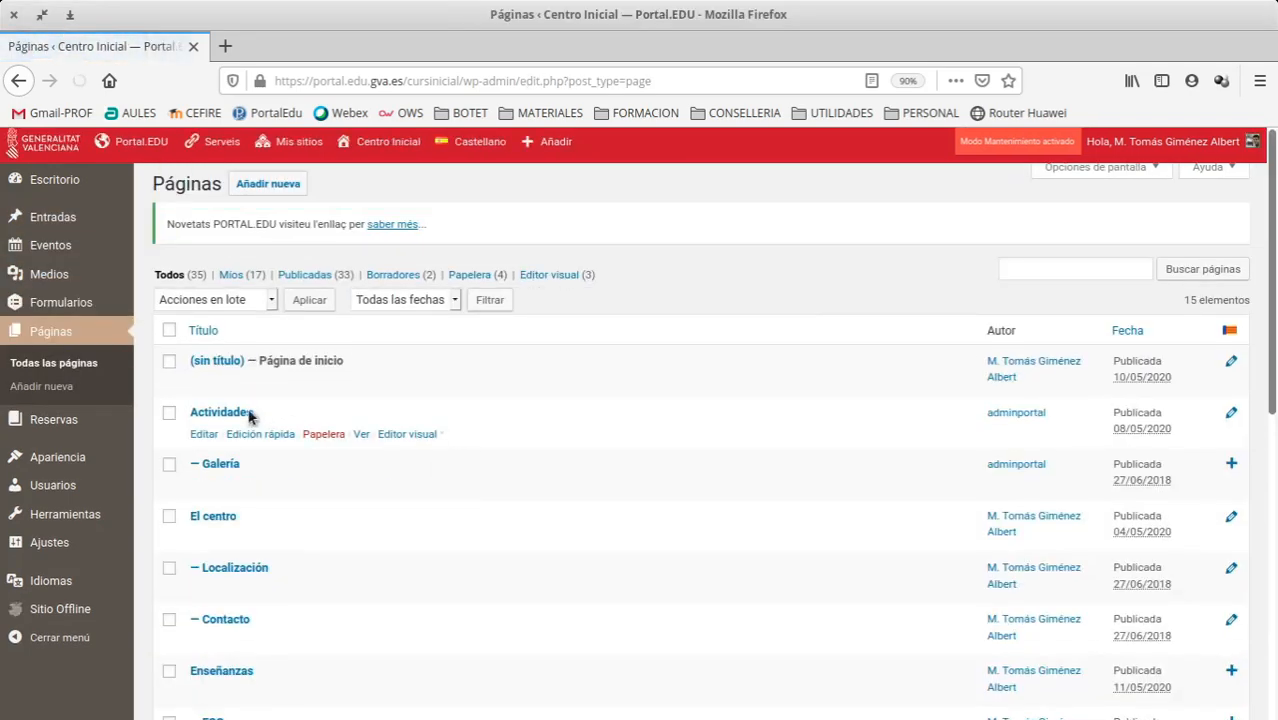
click(202, 435)
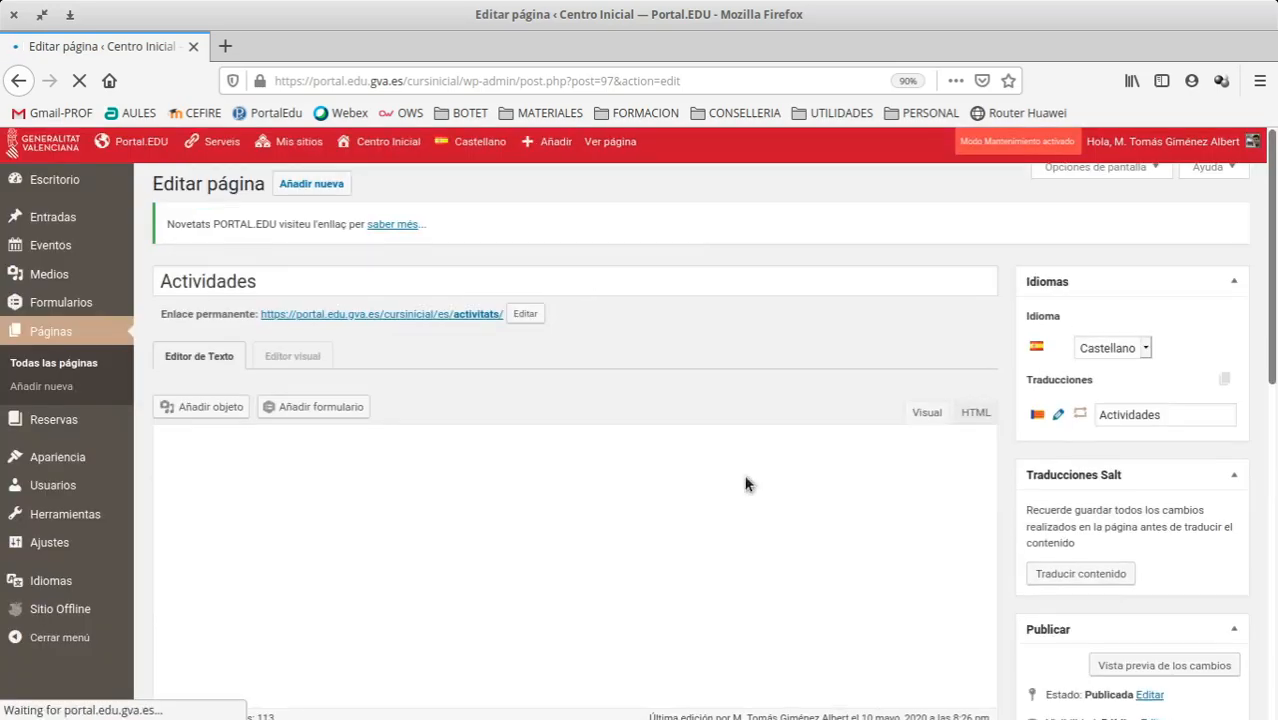
Insert the FyQ media folder gallery under the "Activitats del centre" heading with the default settings, and preview the page changes.
scroll(476, 539, down, 1)
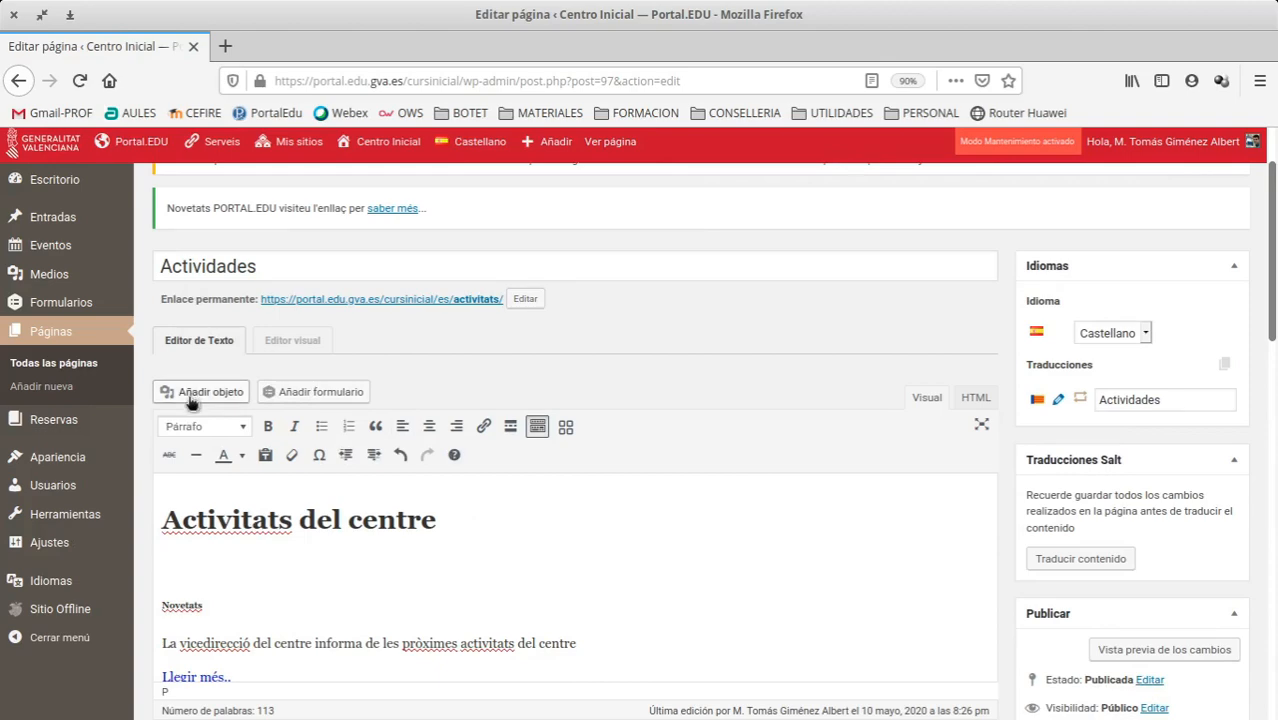
click(566, 428)
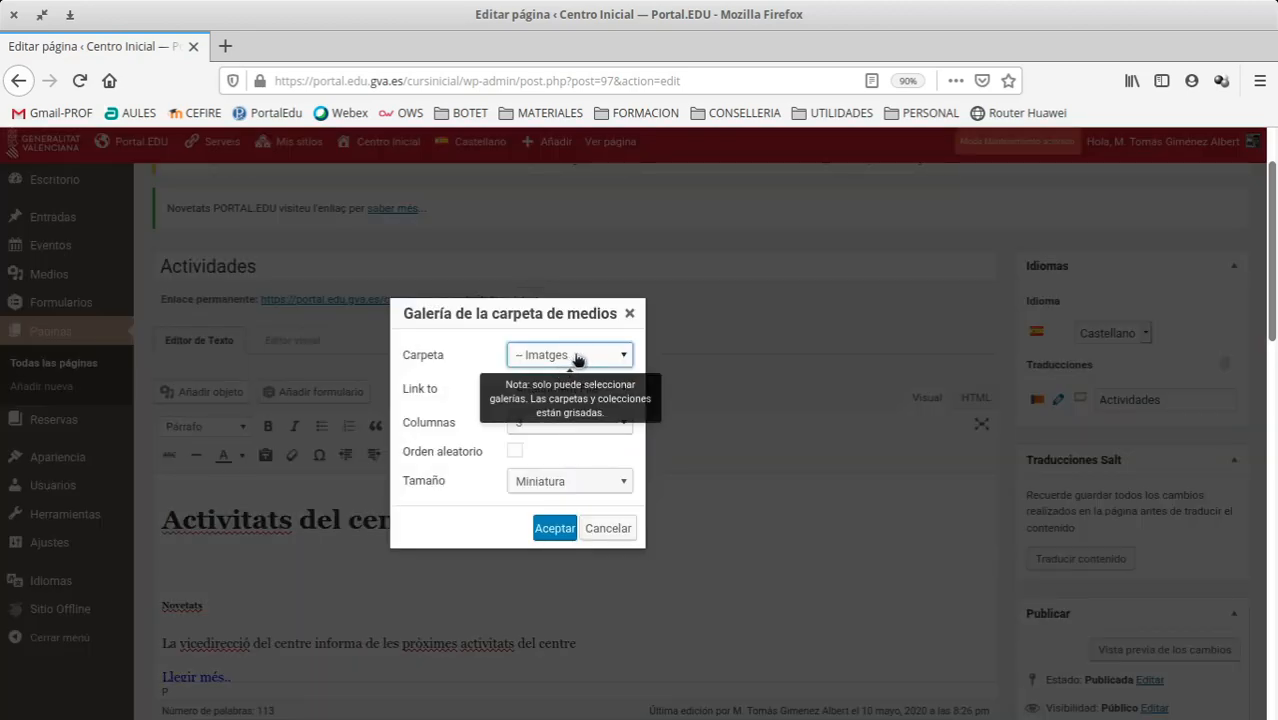
click(576, 356)
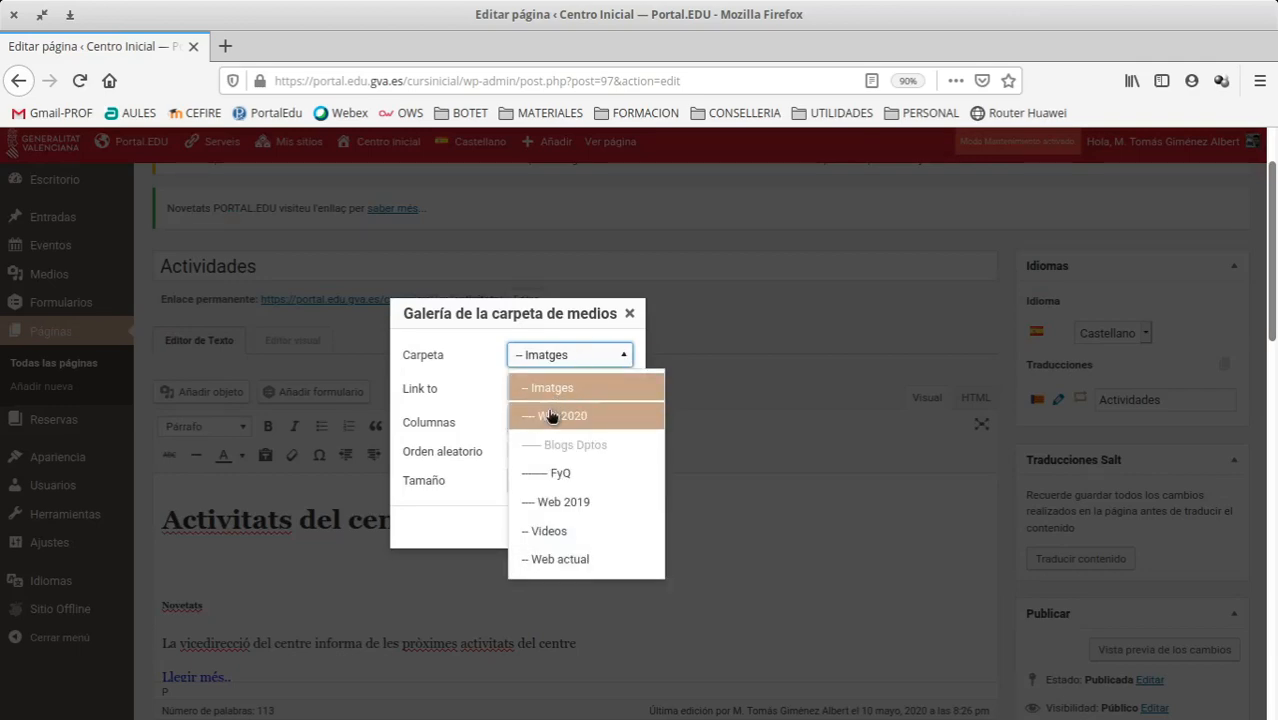
click(555, 474)
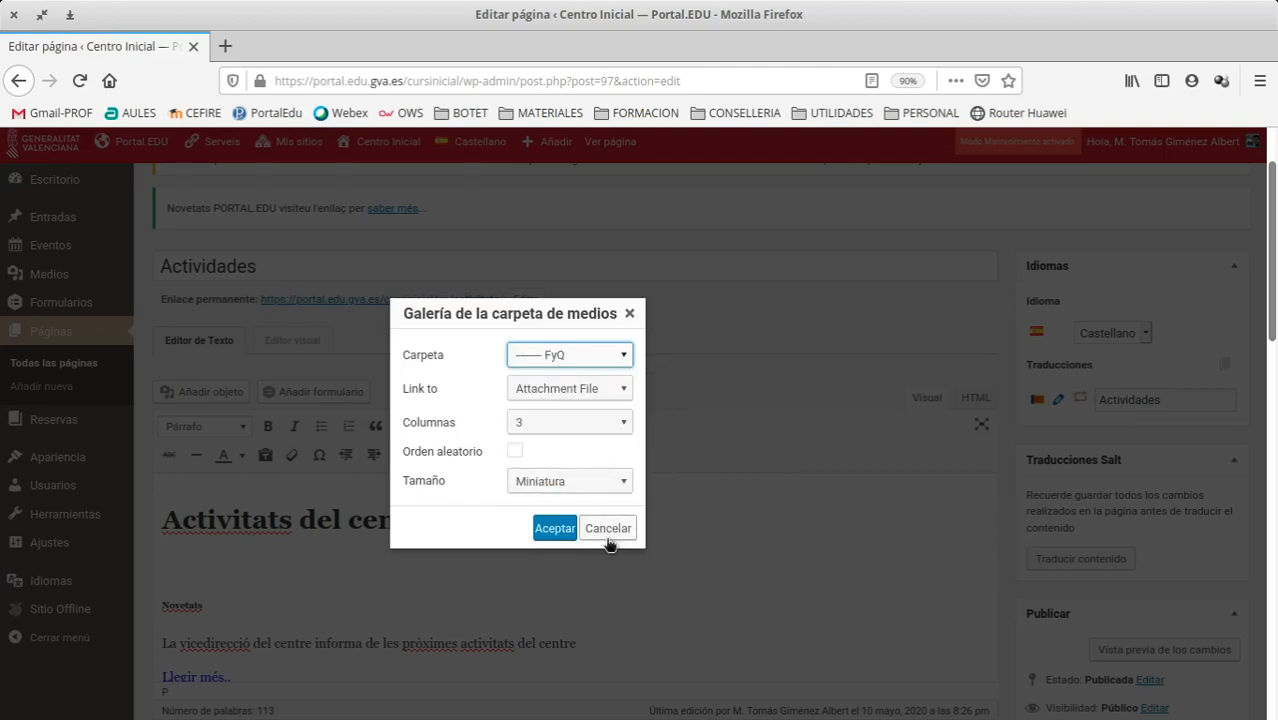
click(540, 530)
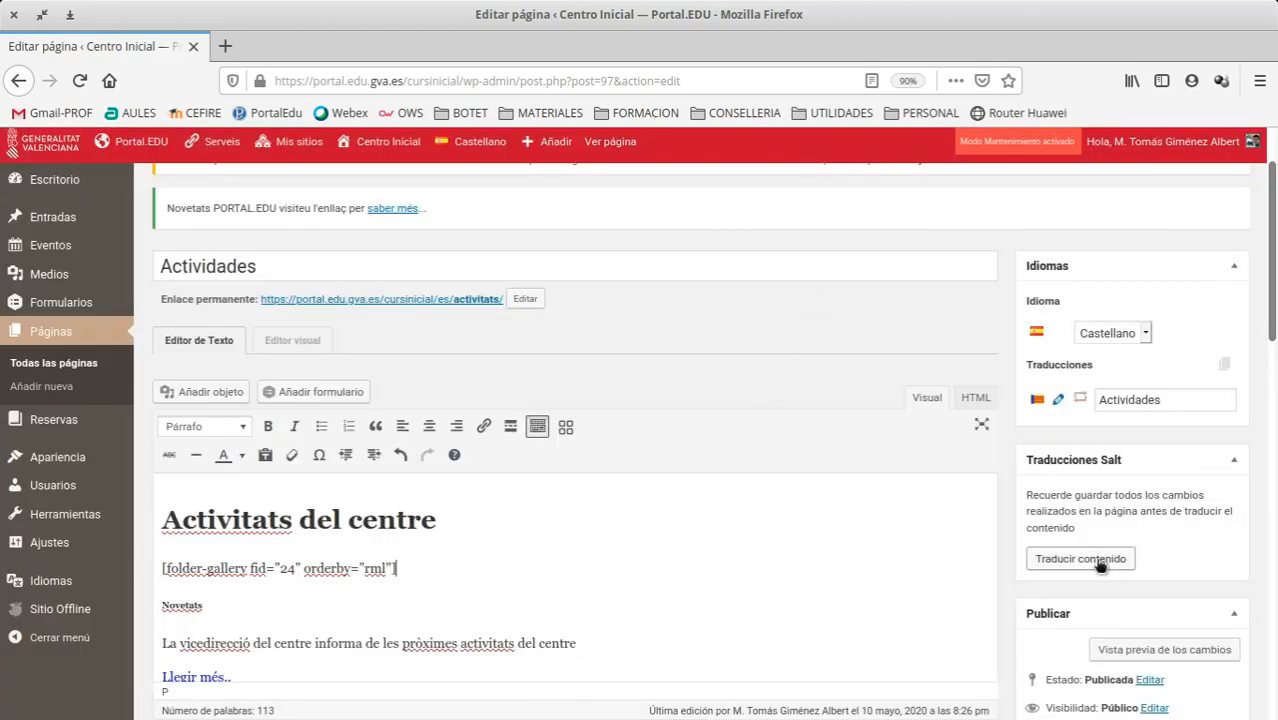
click(1142, 652)
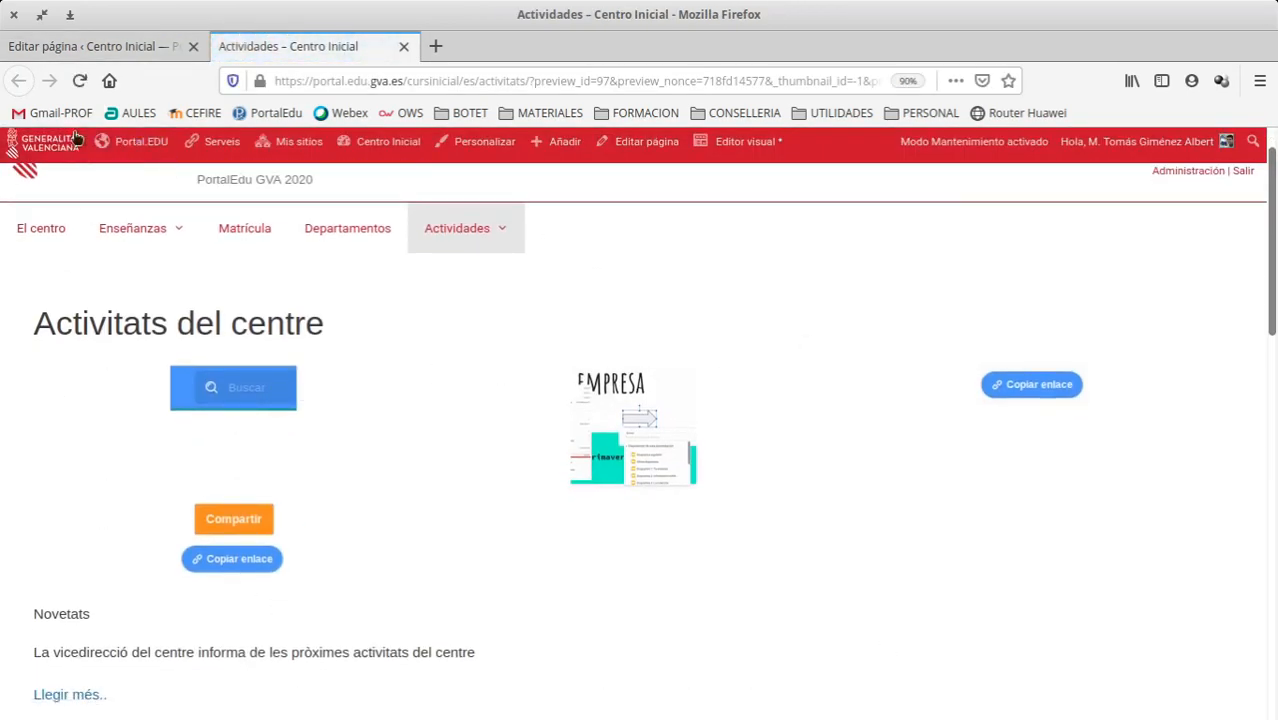
Return to the Actividades page editor and leave it without saving to open the media library.
click(70, 47)
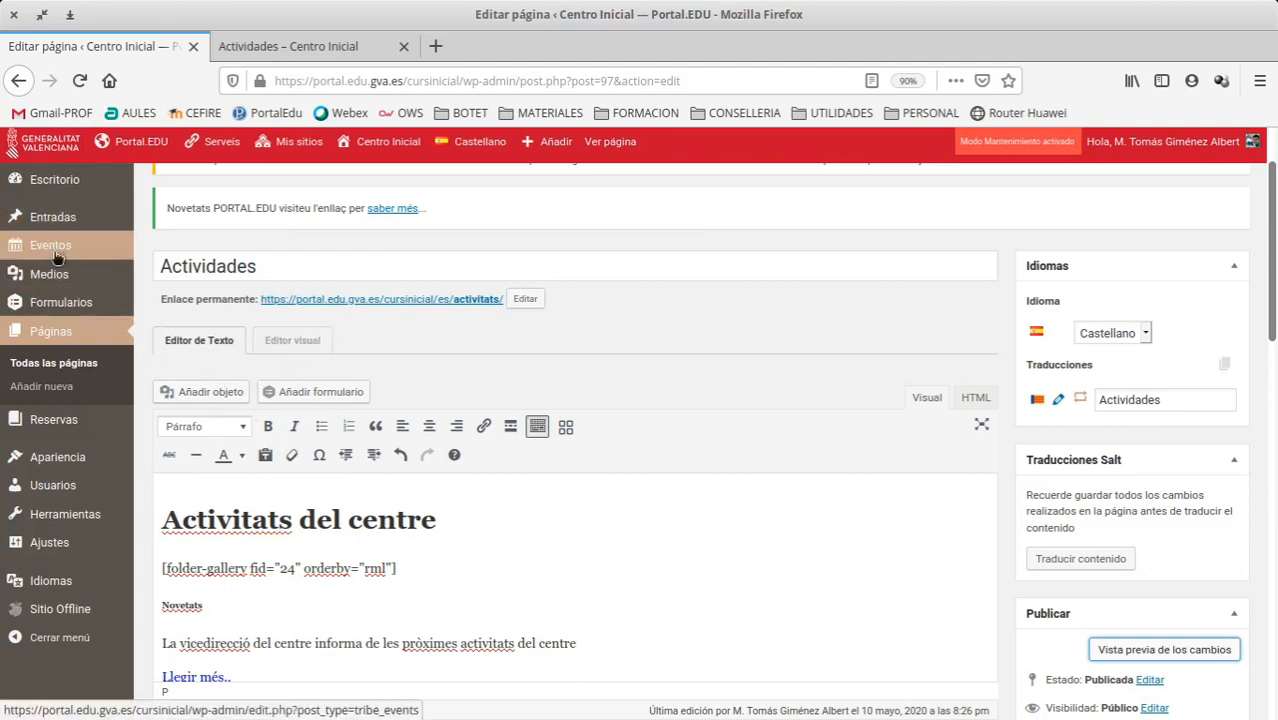
mouse_move(56, 258)
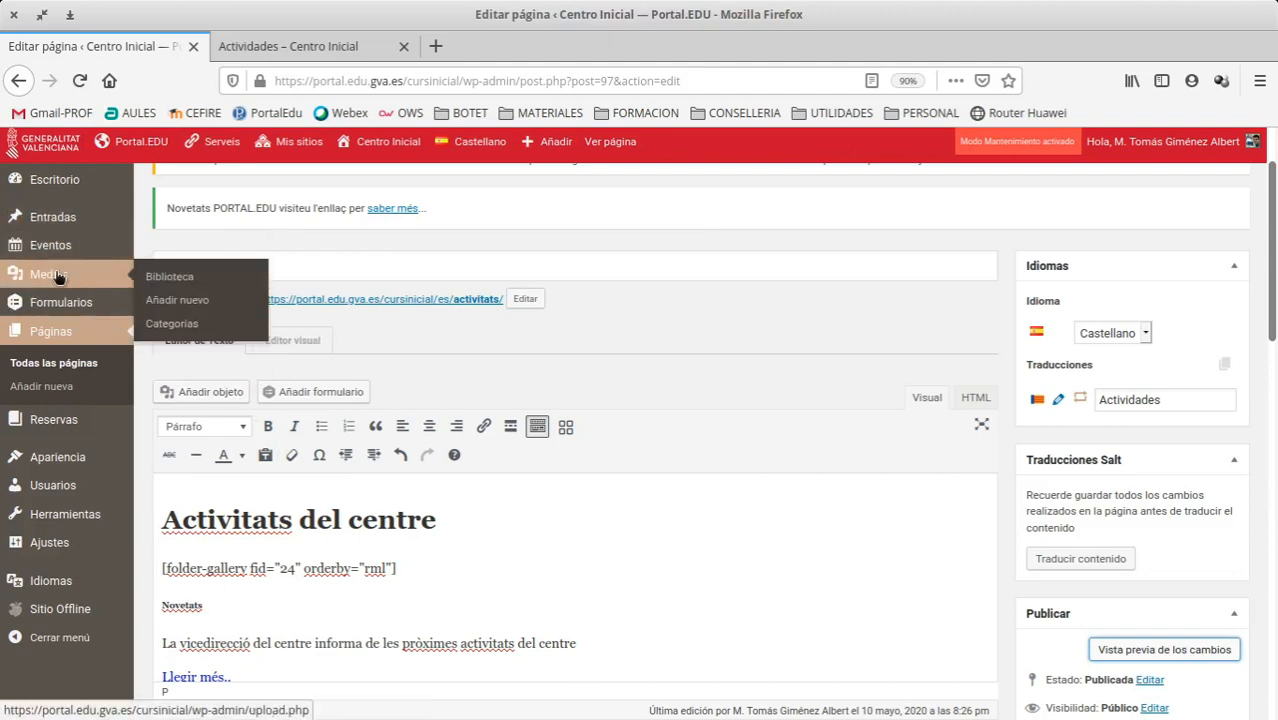
click(170, 278)
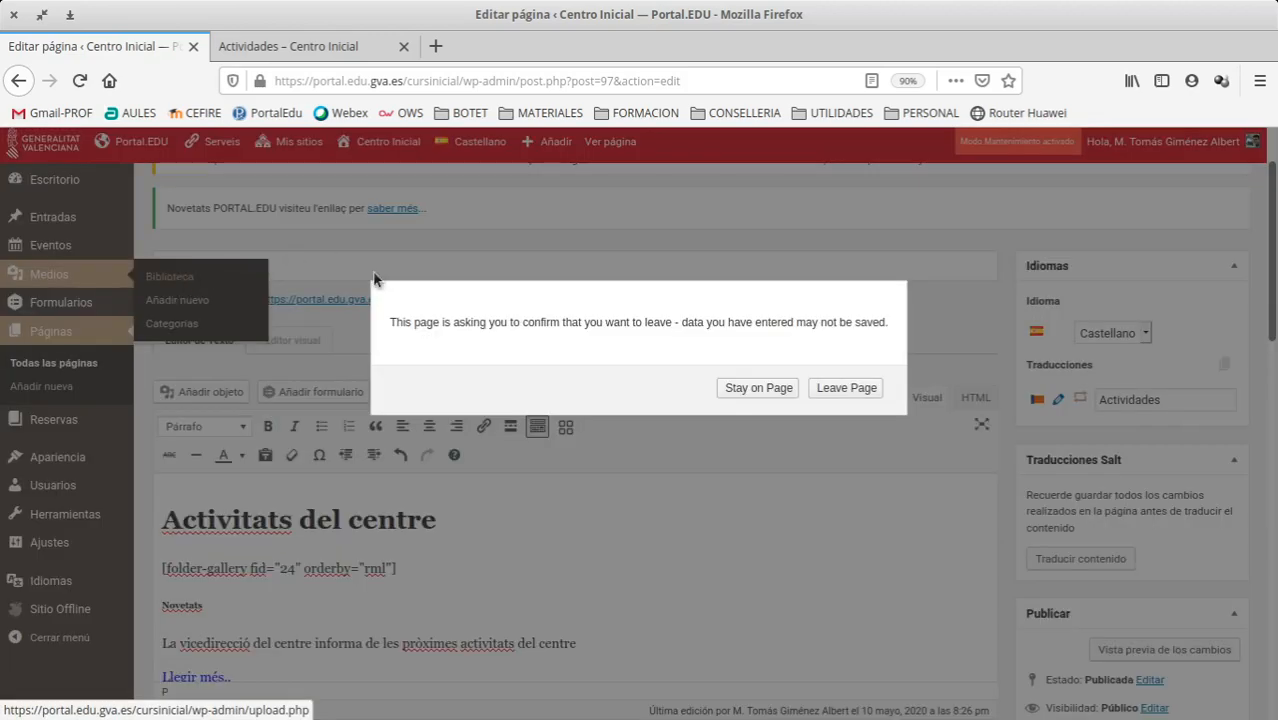
click(816, 388)
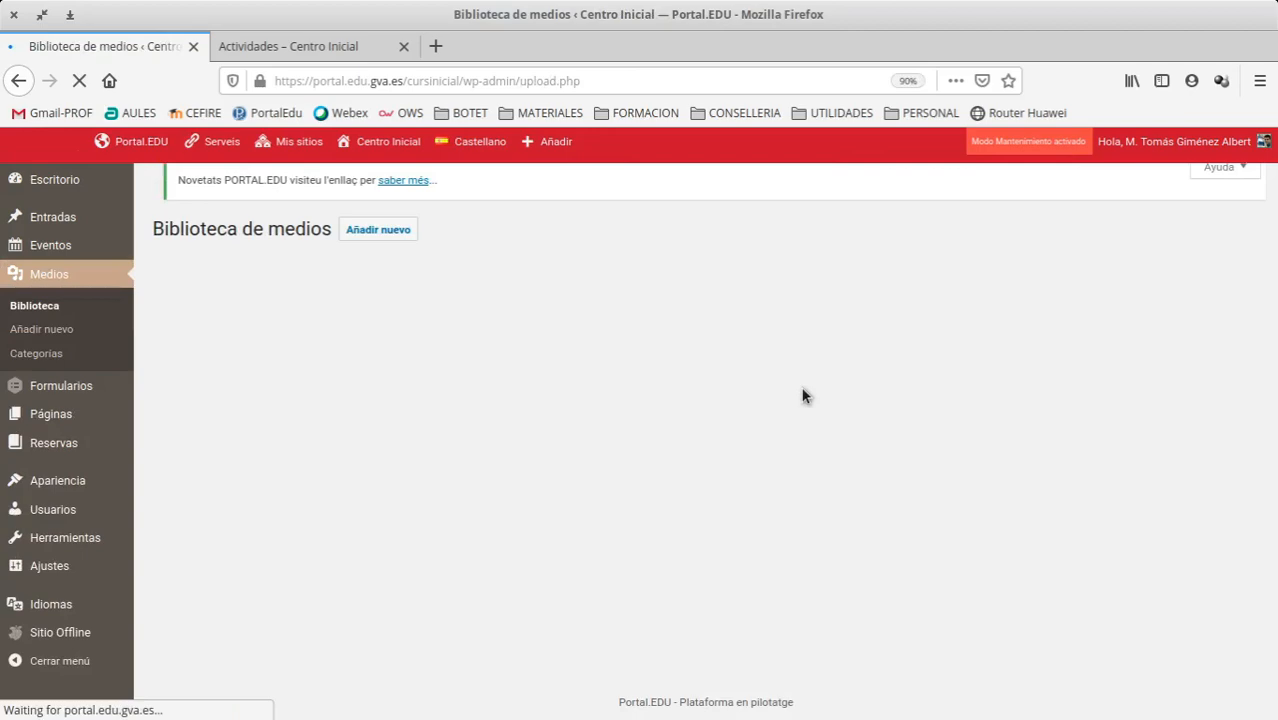